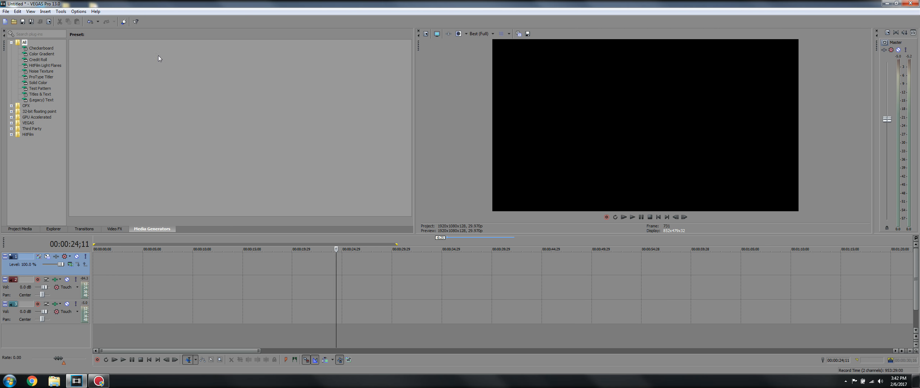
# Step: Import the DSC_0011 and C.1 videos from the Desktop, declining to match the project video settings to the media
pyautogui.click(14, 21)
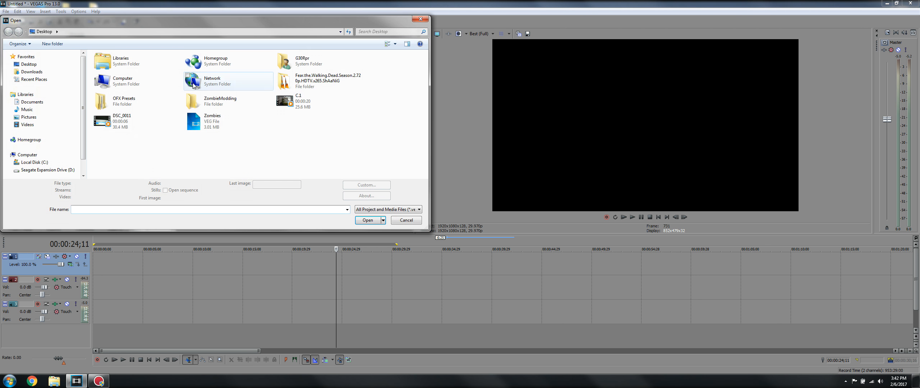
pyautogui.click(134, 125)
pyautogui.keyDown('ctrl'); pyautogui.click(302, 104); pyautogui.keyUp('ctrl')
pyautogui.click(368, 226)
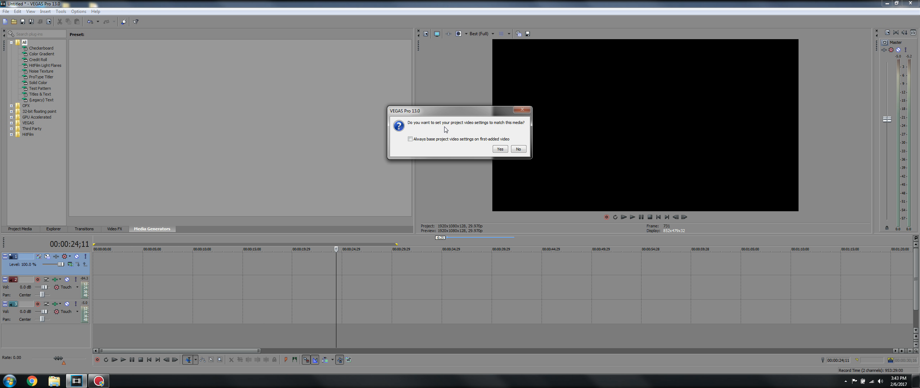
pyautogui.click(519, 148)
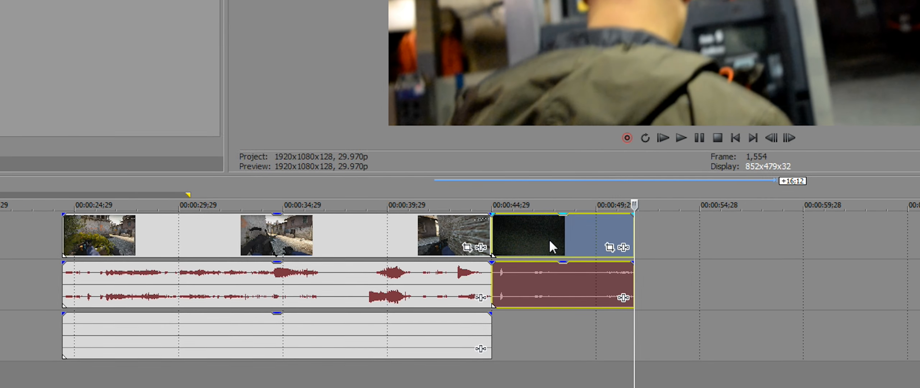
# Step: Disable resampling in the properties of the DSC_0011 video event
pyautogui.rightClick(550, 241)
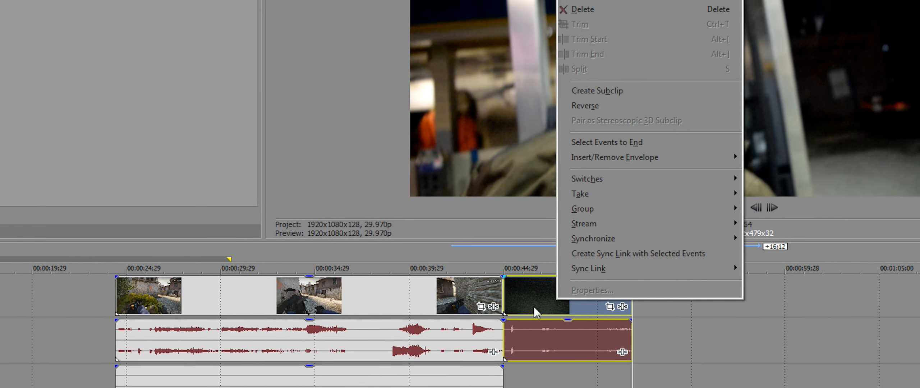
pyautogui.click(526, 247)
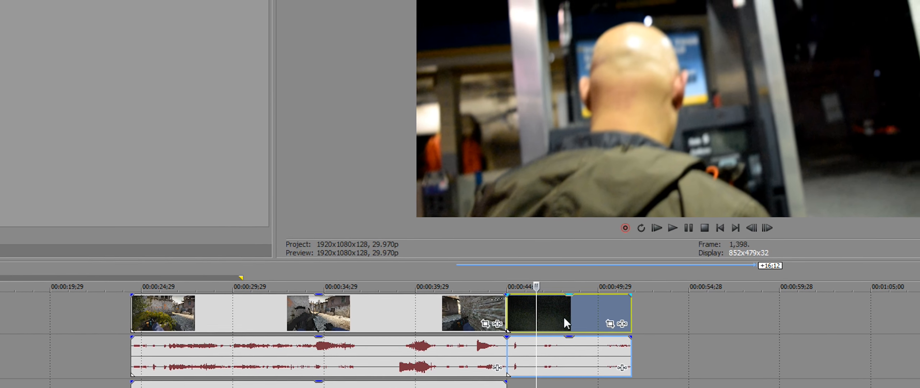
pyautogui.rightClick(571, 320)
pyautogui.click(622, 297)
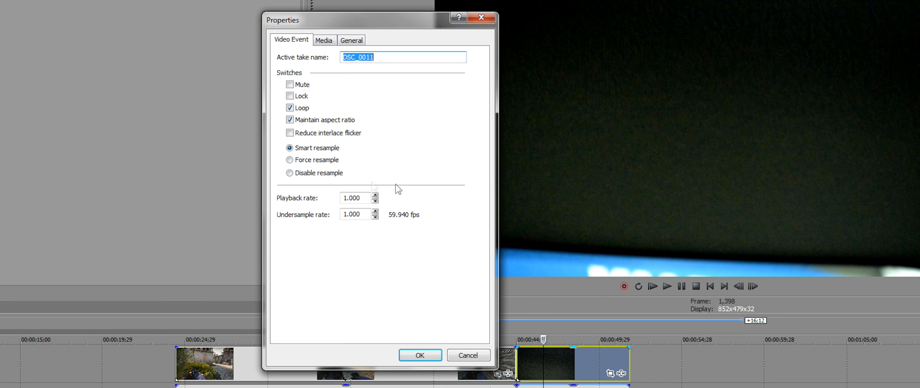
pyautogui.click(317, 173)
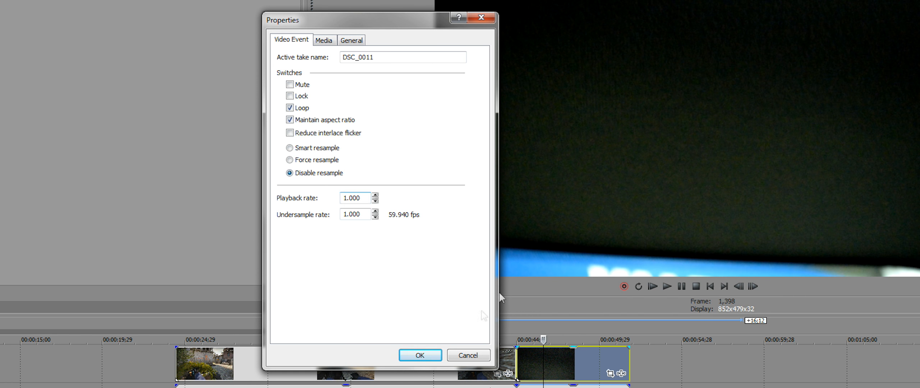
pyautogui.click(420, 355)
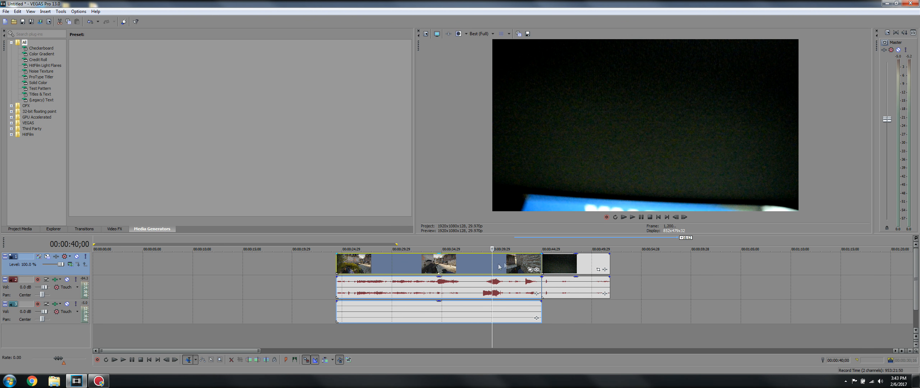
# Step: Disable resampling in the properties of the C.1 gameplay video event
pyautogui.click(446, 267)
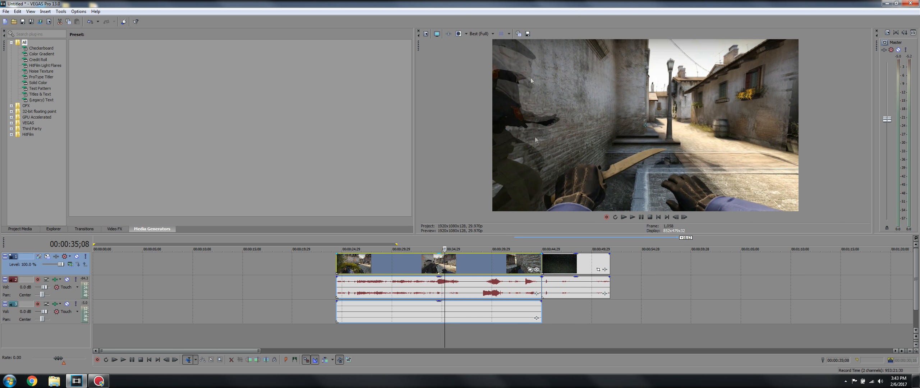
pyautogui.rightClick(471, 271)
pyautogui.click(489, 265)
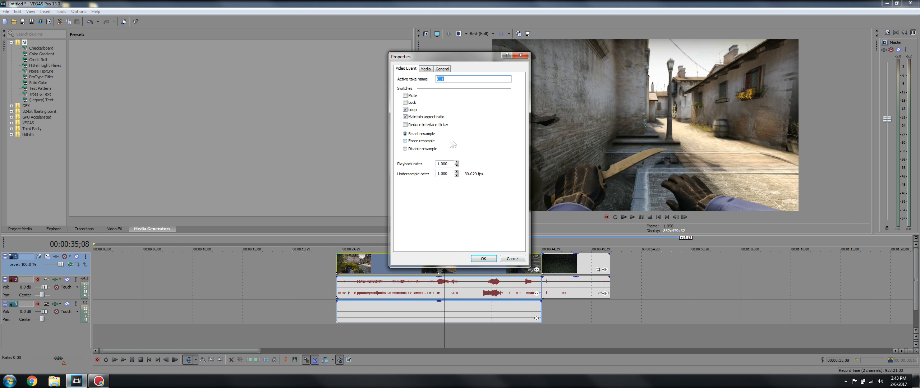
pyautogui.click(483, 259)
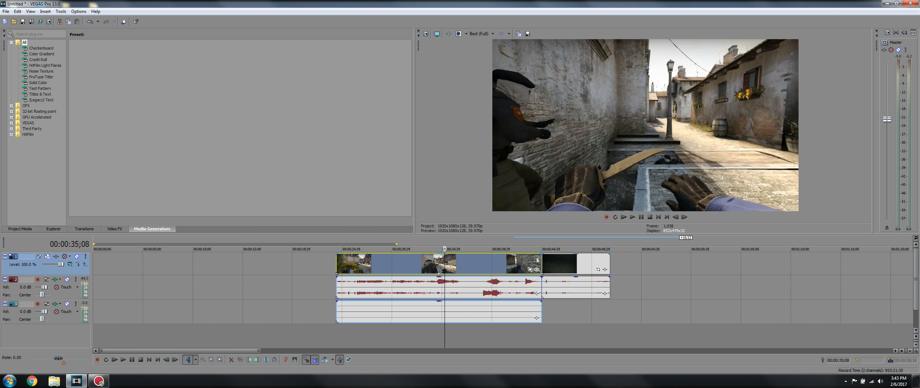
# Step: Place the playhead in the DSC_0011 clip and set the project frame rate to 59.940 (Double NTSC) in the project properties
pyautogui.click(571, 246)
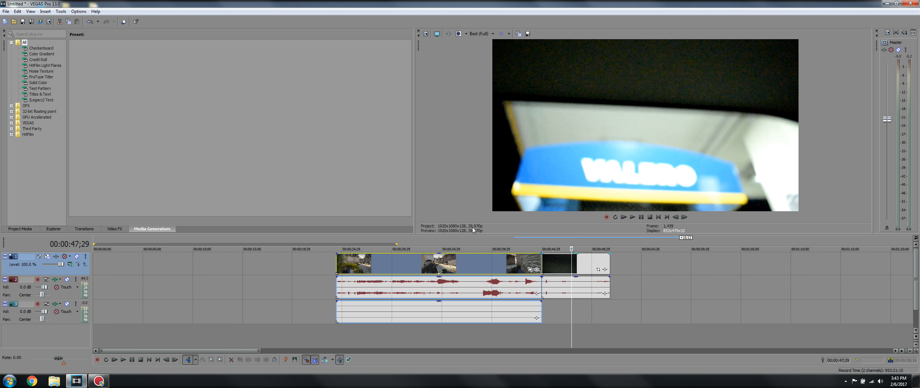
pyautogui.click(423, 35)
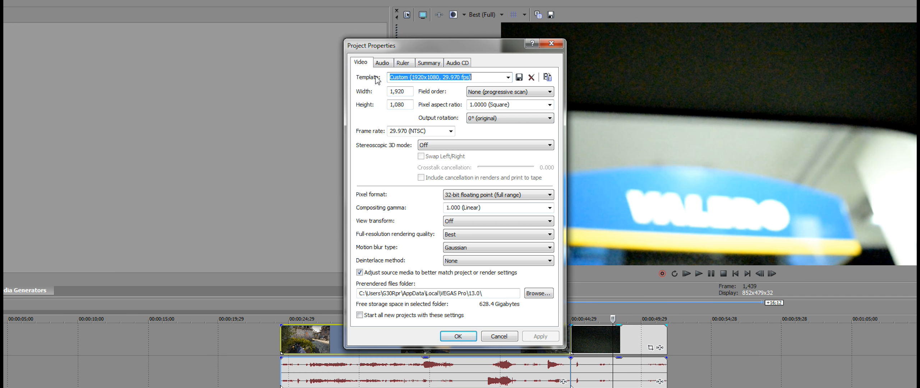
pyautogui.click(508, 77)
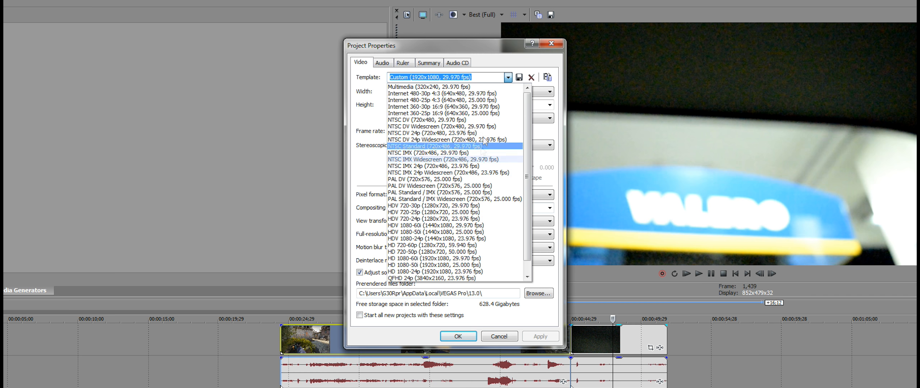
pyautogui.click(508, 77)
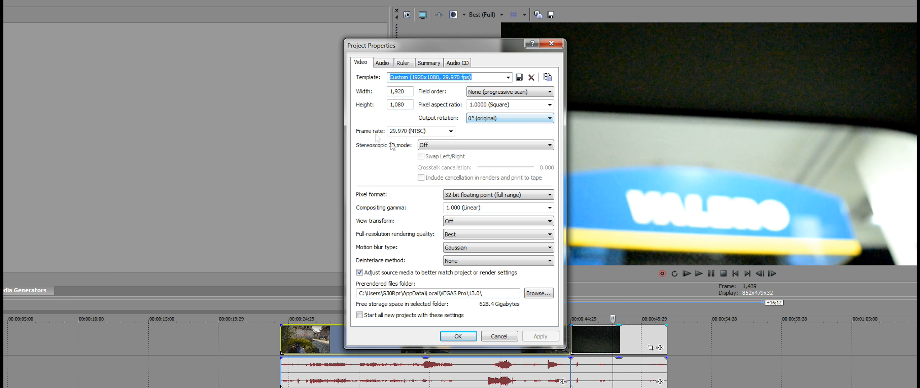
pyautogui.click(452, 133)
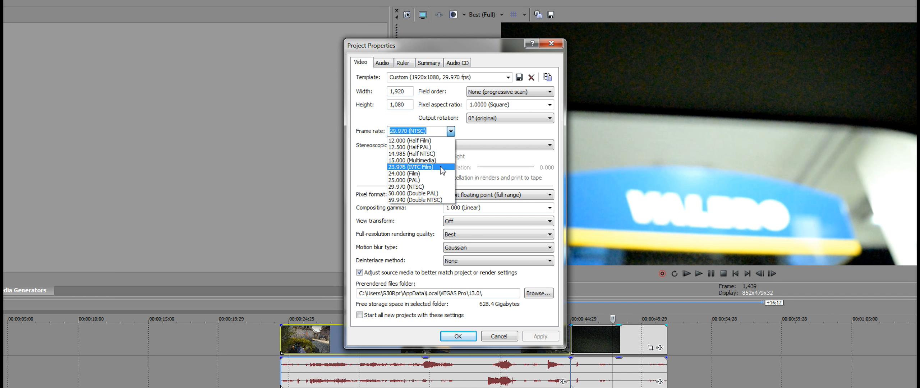
pyautogui.click(452, 199)
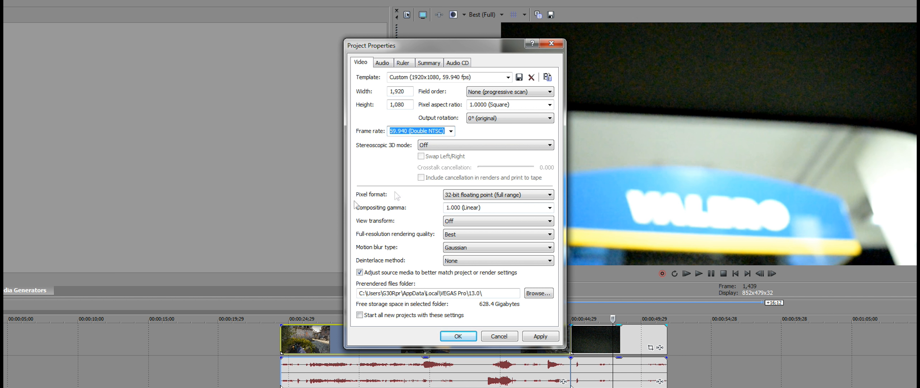
# Step: Review the pixel format, view transform, full-resolution rendering quality and deinterlace method options in the project's video settings
pyautogui.click(546, 196)
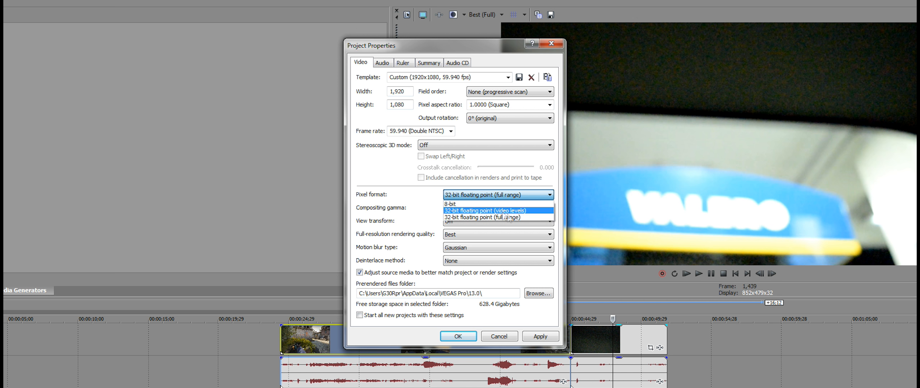
pyautogui.click(506, 218)
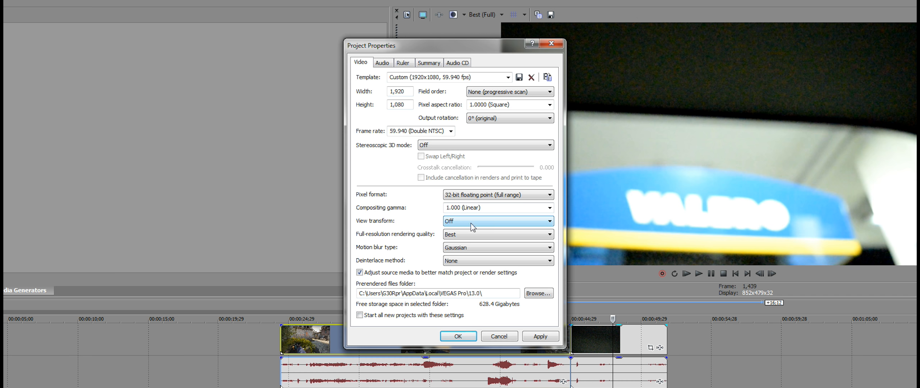
pyautogui.click(487, 223)
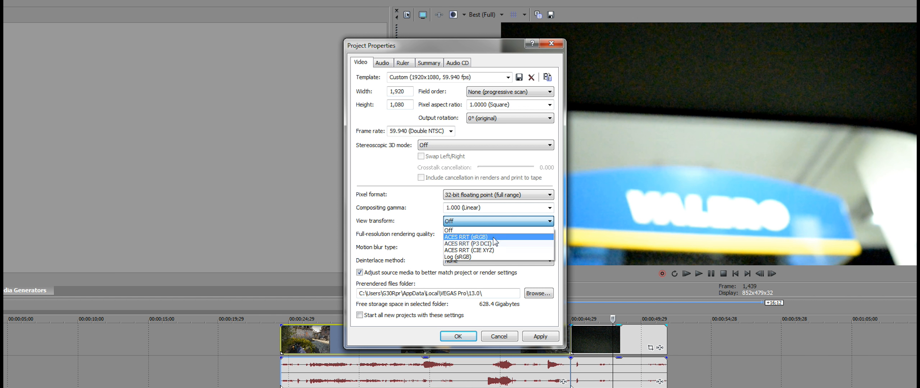
pyautogui.click(544, 230)
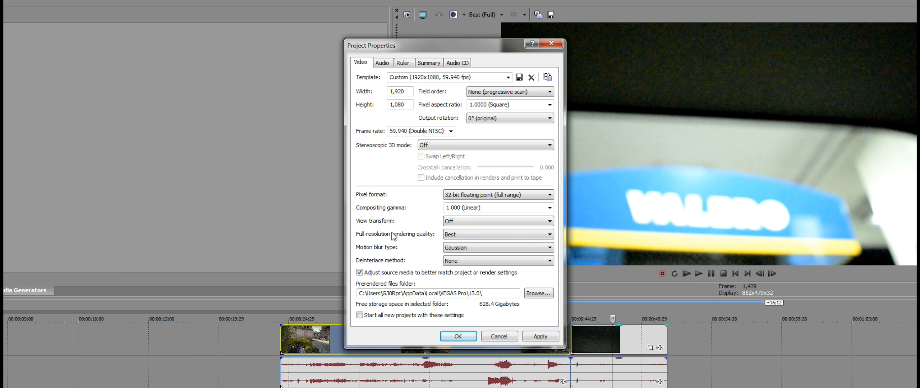
pyautogui.click(474, 235)
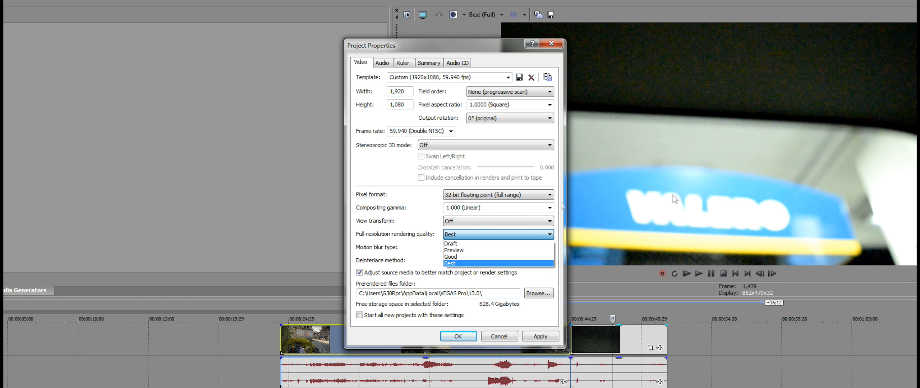
pyautogui.click(515, 231)
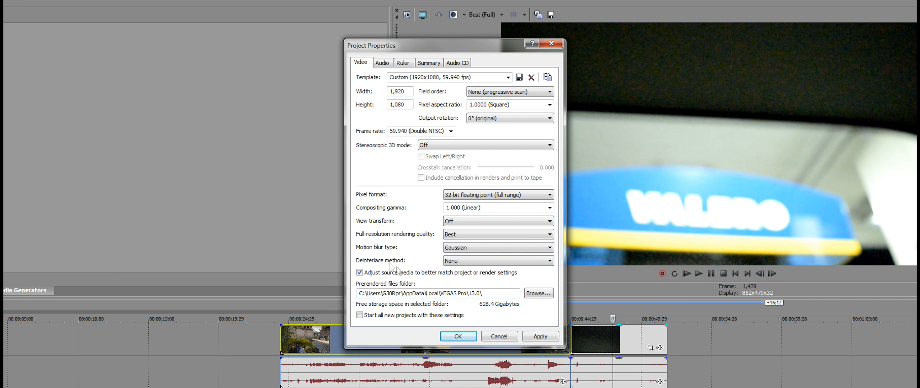
pyautogui.click(484, 261)
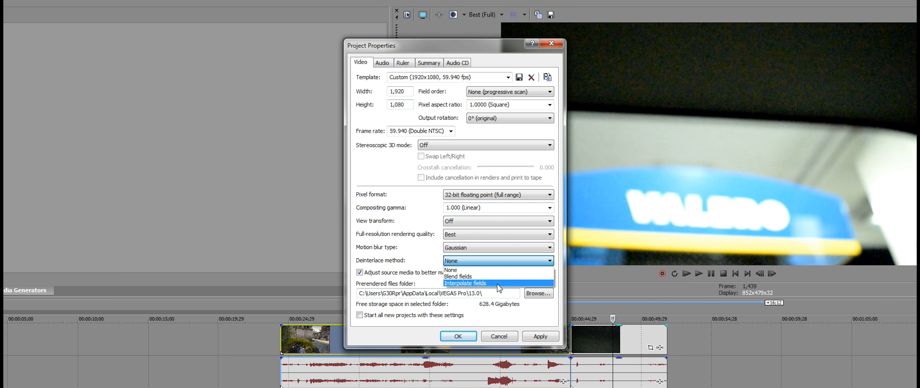
pyautogui.click(528, 263)
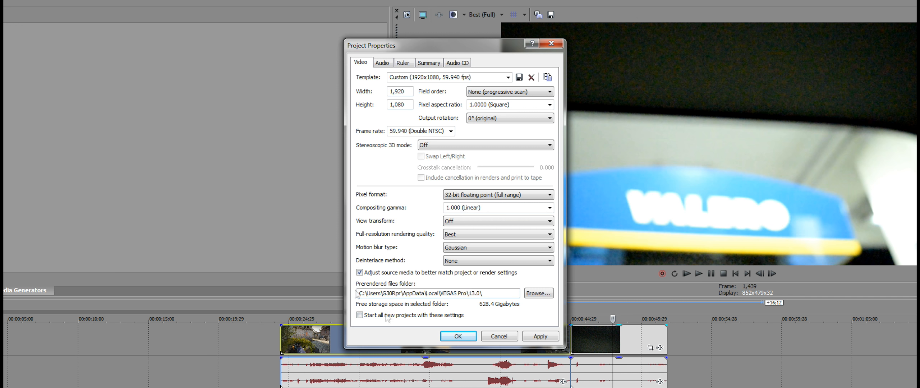
# Step: Apply the project properties without making them the default for new projects, and close the dialog
pyautogui.click(359, 315)
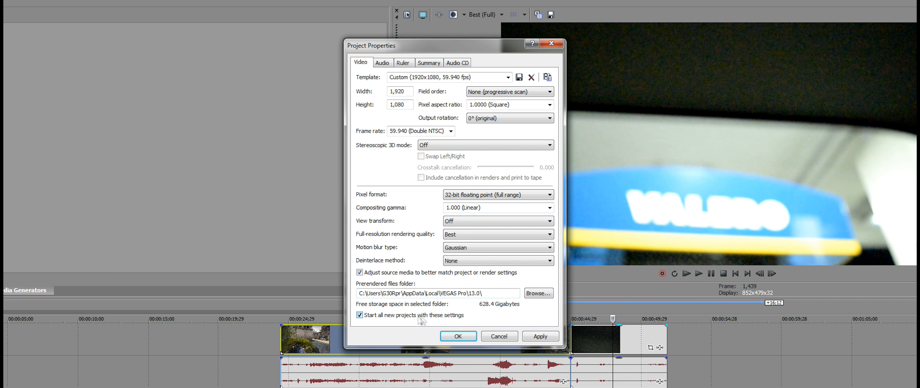
pyautogui.click(540, 338)
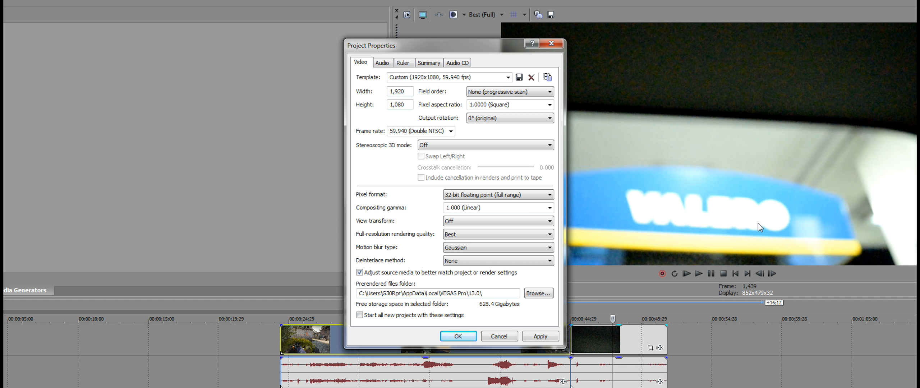
pyautogui.click(554, 338)
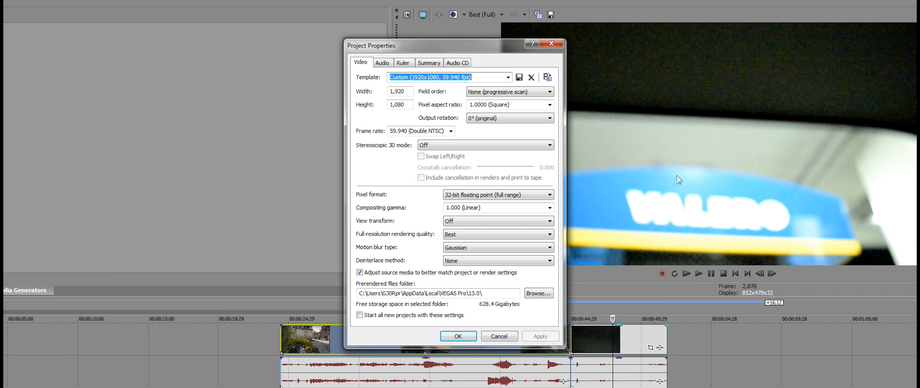
pyautogui.click(462, 338)
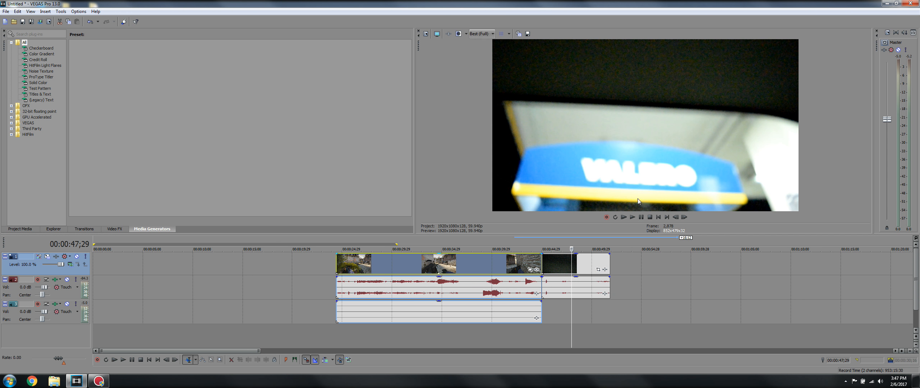
# Step: Try the video preview at Draft (Auto) quality and return it to Best (Full)
pyautogui.click(484, 34)
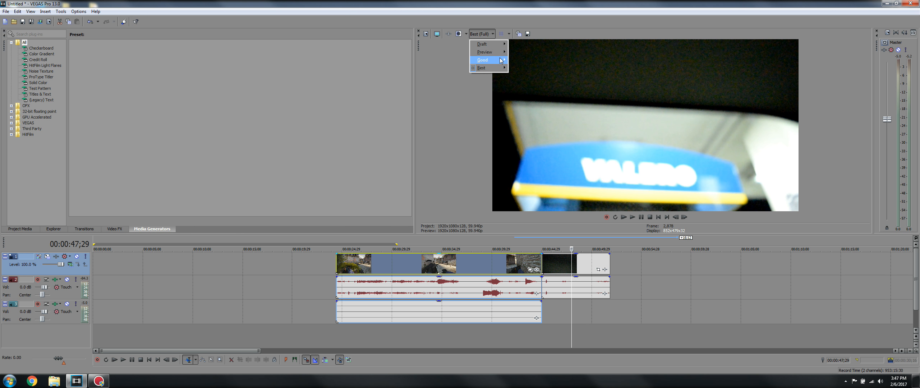
pyautogui.moveTo(499, 46)
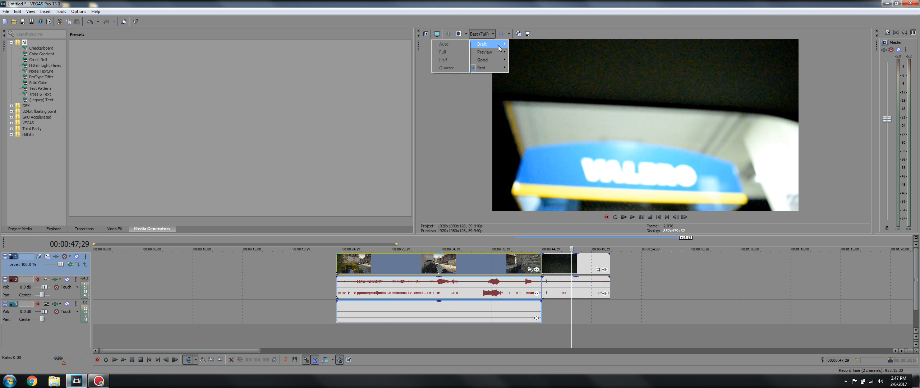
pyautogui.click(444, 44)
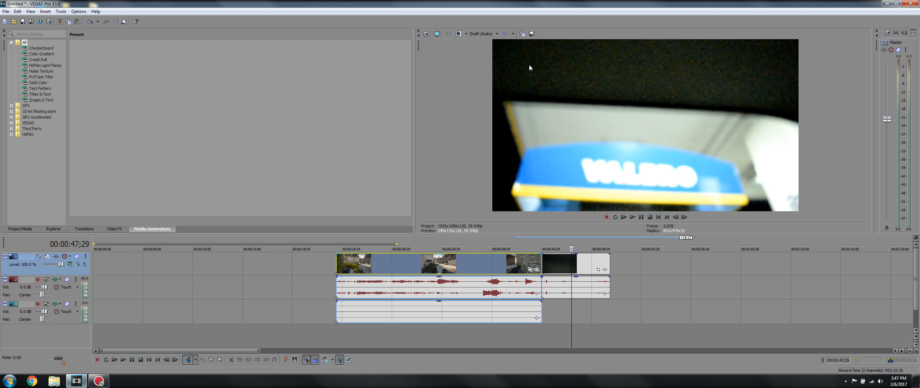
pyautogui.click(488, 36)
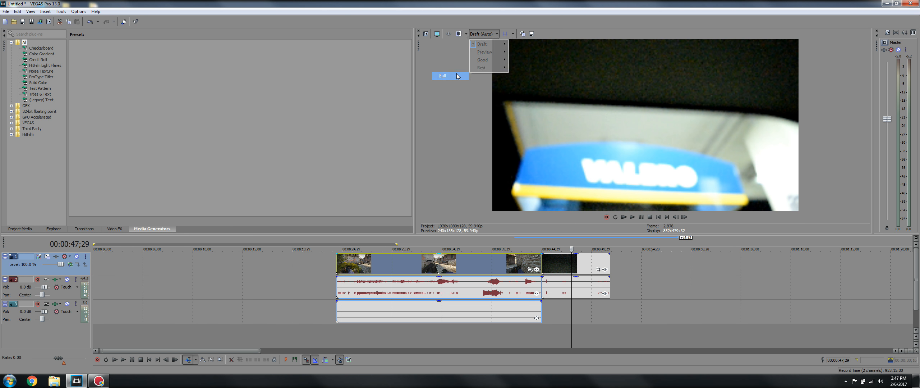
pyautogui.click(445, 76)
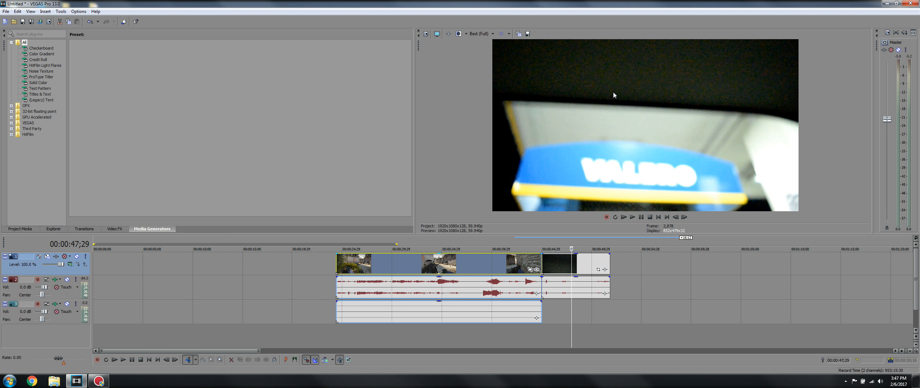
# Step: Open the render settings, keep the Documents output folder, and name the output file poop
pyautogui.click(40, 21)
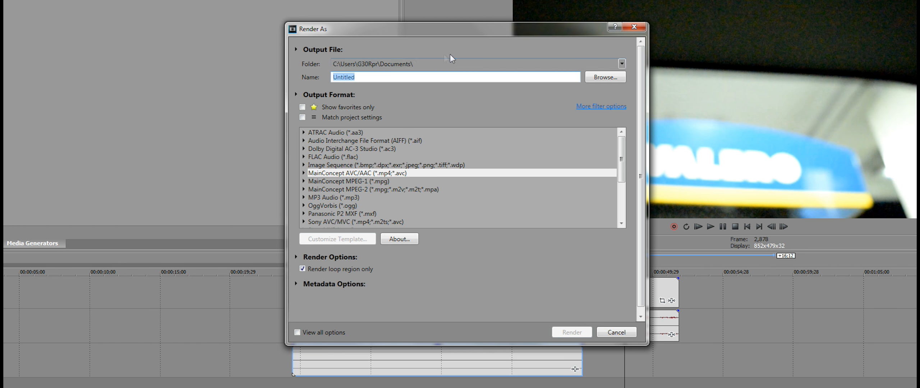
pyautogui.click(518, 59)
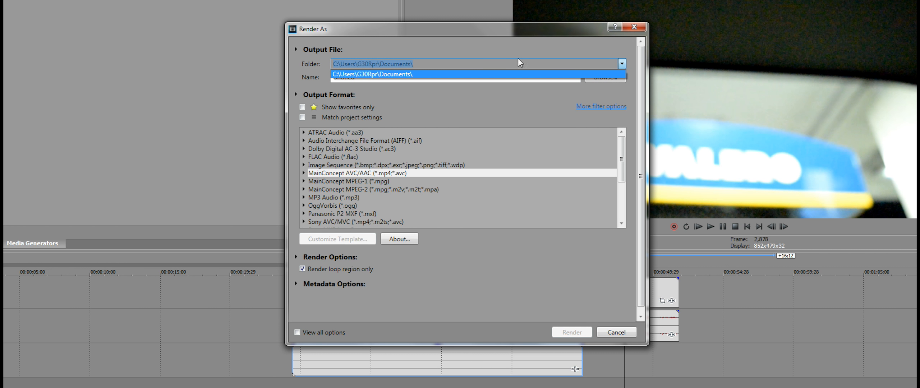
pyautogui.click(450, 75)
pyautogui.click(458, 78)
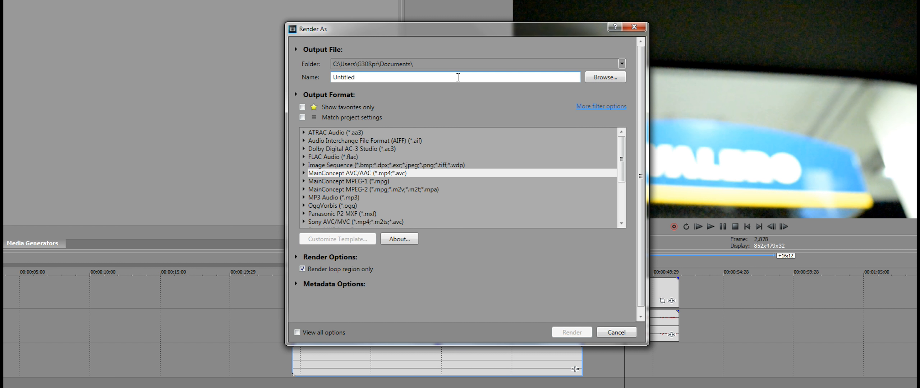
pyautogui.press('BackSpace')
pyautogui.press('BackSpace')
pyautogui.press('BackSpace')
pyautogui.press('BackSpace')
pyautogui.press('BackSpace')
pyautogui.press('BackSpace')
pyautogui.press('BackSpace')
pyautogui.press('BackSpace')
pyautogui.write('poop')
# Step: Choose the Internet HD 1080p template under MainConcept AVC/AAC as the output format and open its custom settings
pyautogui.click(304, 173)
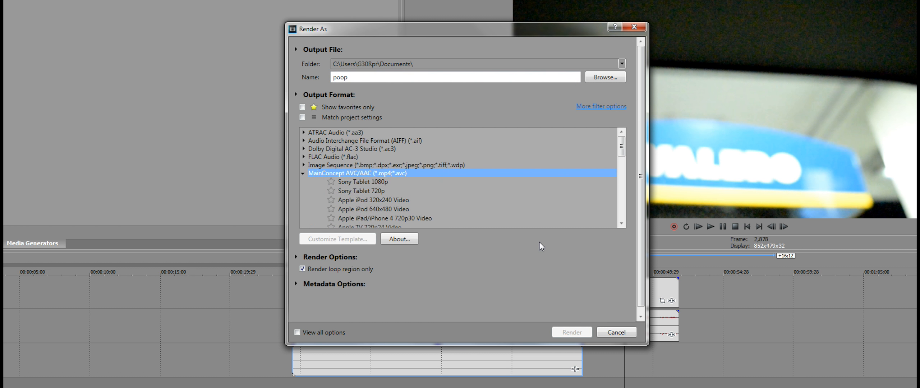
pyautogui.scroll(-2, 414, 182)
pyautogui.scroll(1, 413, 156)
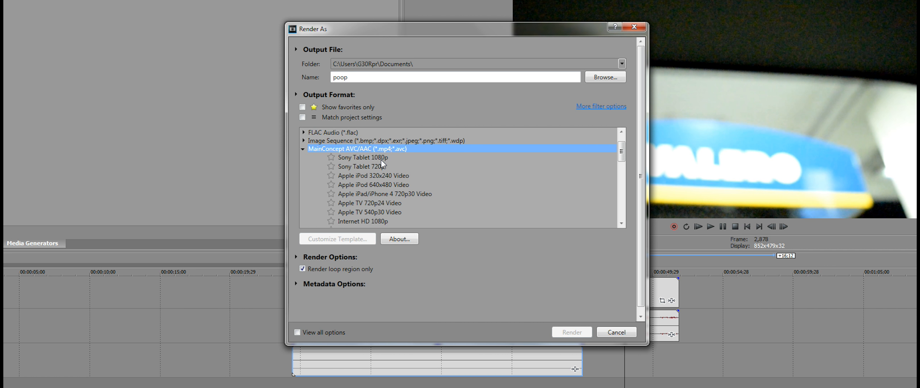
pyautogui.scroll(-1, 381, 159)
pyautogui.scroll(-1, 387, 175)
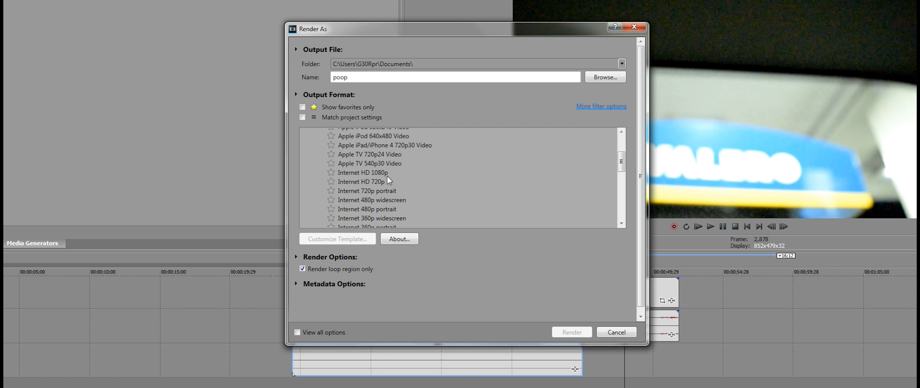
pyautogui.scroll(-1, 386, 175)
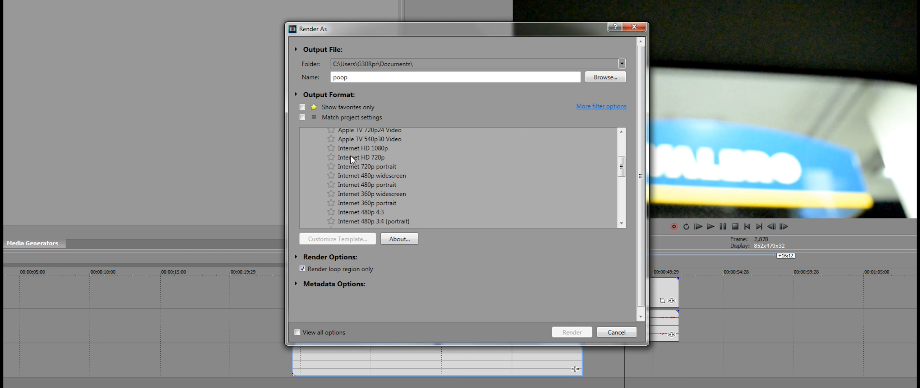
pyautogui.scroll(-2, 377, 187)
pyautogui.scroll(2, 378, 194)
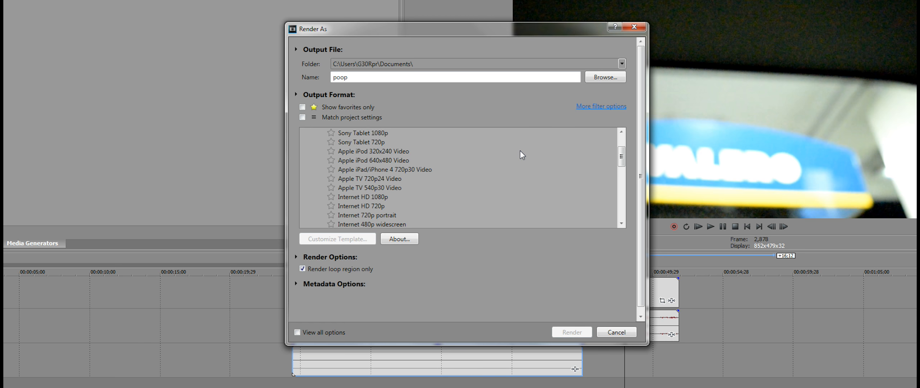
pyautogui.click(354, 199)
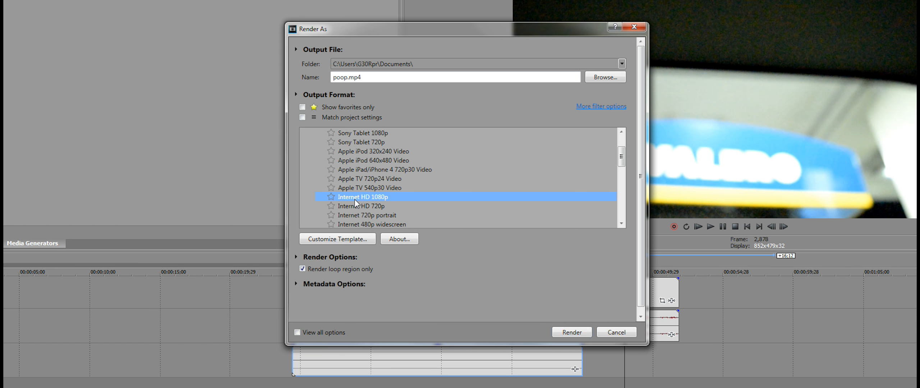
pyautogui.click(341, 240)
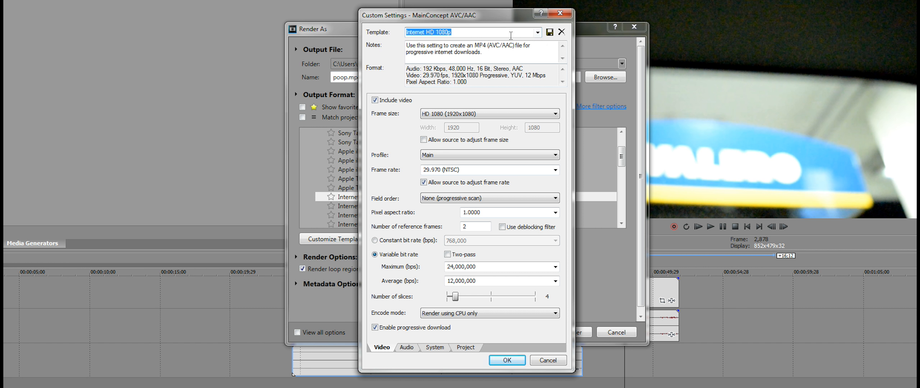
# Step: Keep the Internet HD 1080p template and the HD 1080 frame size, and set the encoding profile to High
pyautogui.click(538, 32)
pyautogui.click(521, 30)
pyautogui.click(494, 114)
pyautogui.click(495, 113)
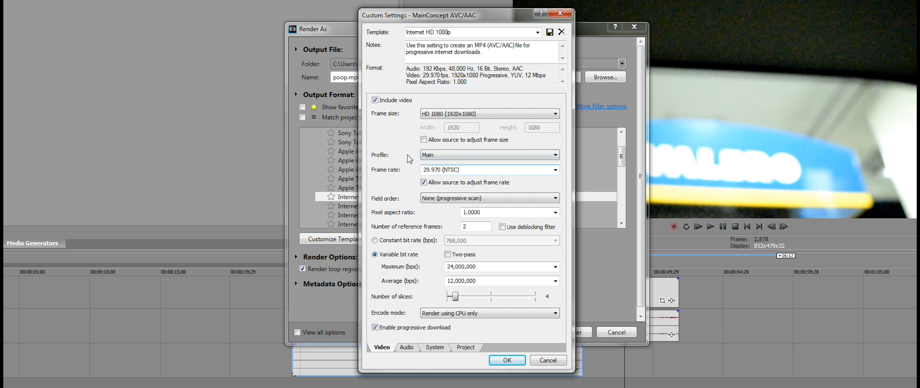
pyautogui.click(449, 159)
pyautogui.click(469, 176)
# Step: Set the render frame rate to 59.94 and stop the source from adjusting the frame rate
pyautogui.click(555, 170)
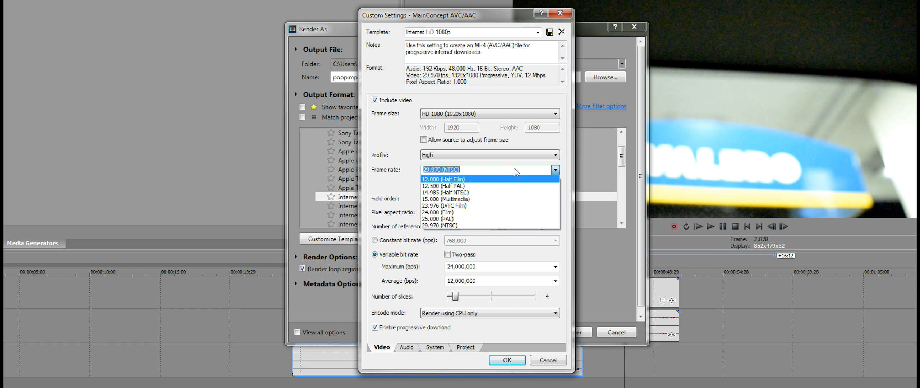
pyautogui.write('600')
pyautogui.press('BackSpace')
pyautogui.press('BackSpace')
pyautogui.press('BackSpace')
pyautogui.write('59.94')
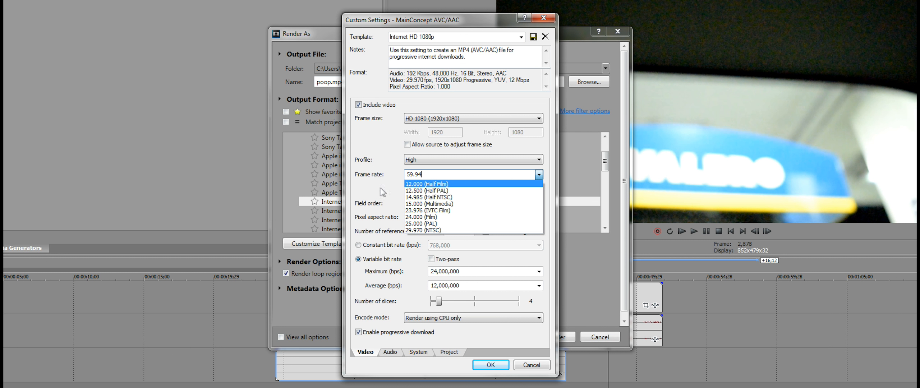
pyautogui.click(401, 183)
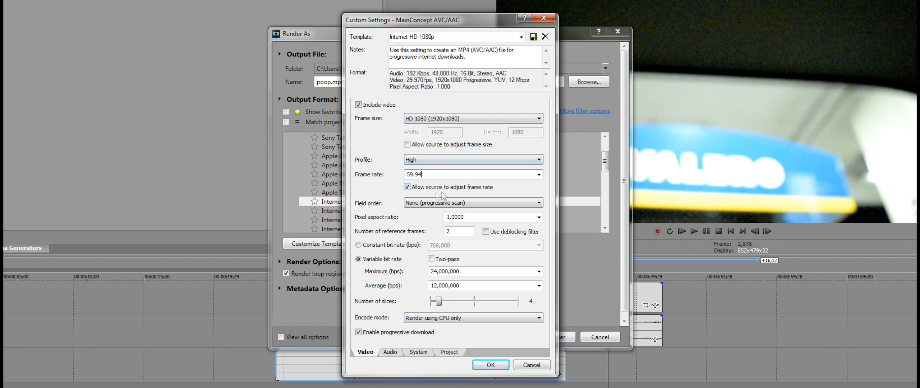
pyautogui.click(421, 188)
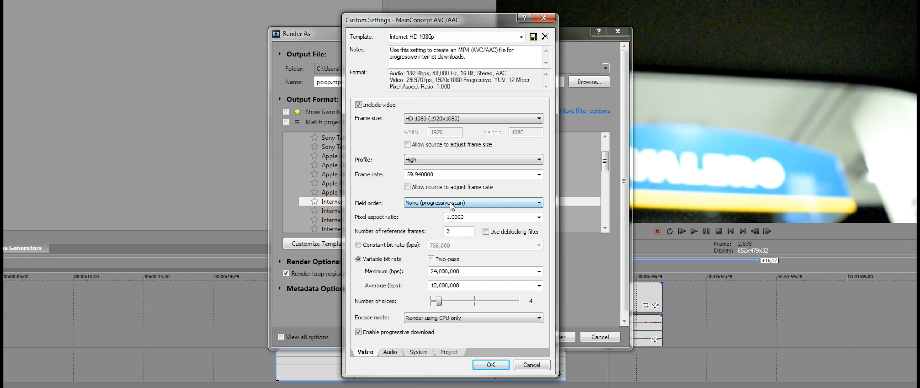
# Step: Review the field order, pixel aspect ratio and maximum bit rate options of the render template
pyautogui.click(452, 204)
pyautogui.click(492, 205)
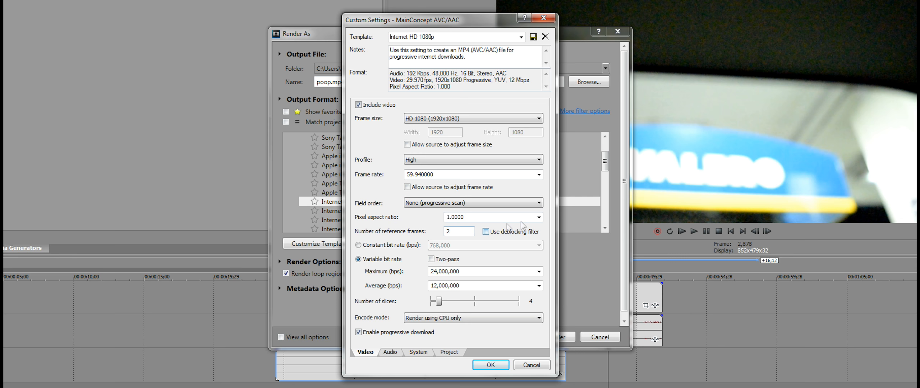
pyautogui.click(539, 217)
pyautogui.click(473, 226)
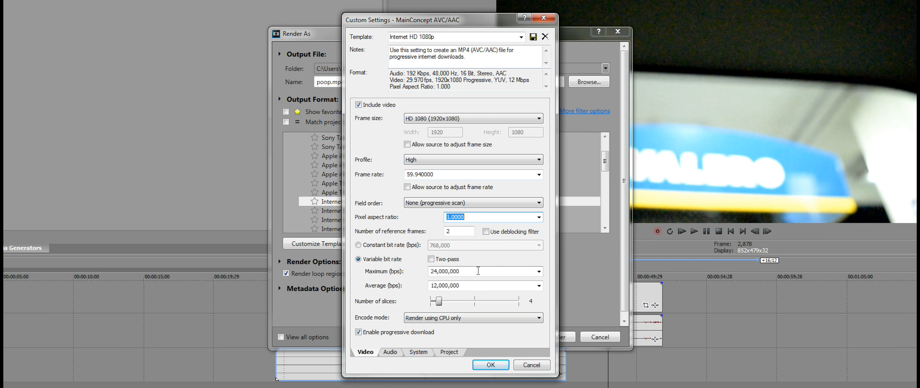
pyautogui.click(540, 272)
pyautogui.click(540, 273)
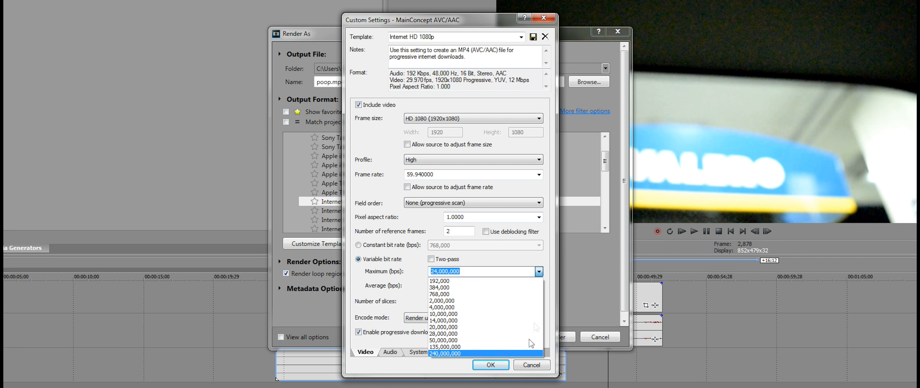
pyautogui.click(539, 273)
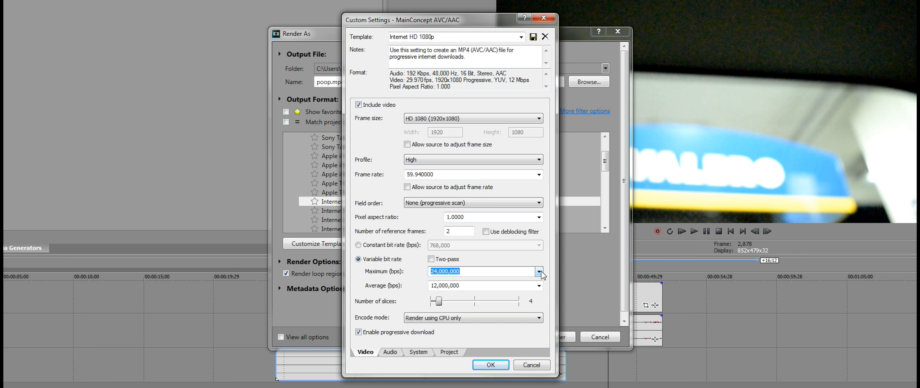
# Step: Try two-pass encoding and switch it back off, keeping Render using CPU only as the encode mode
pyautogui.click(450, 261)
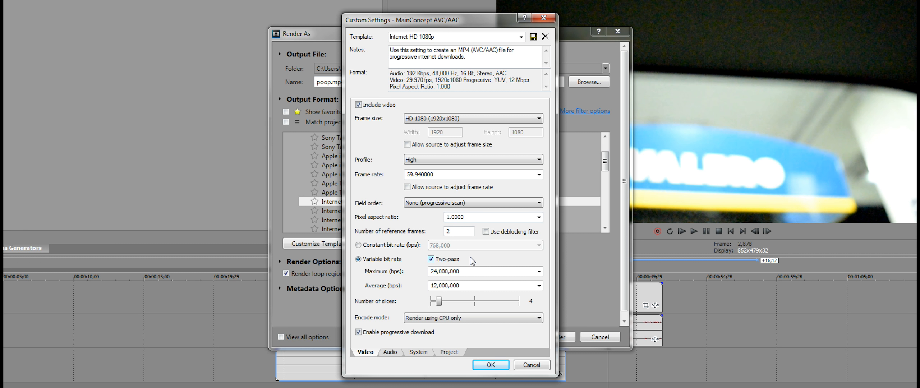
pyautogui.click(460, 260)
pyautogui.click(489, 319)
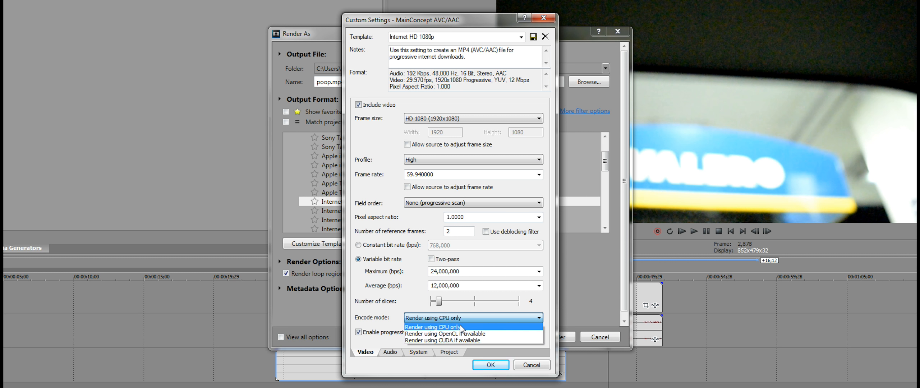
pyautogui.click(461, 328)
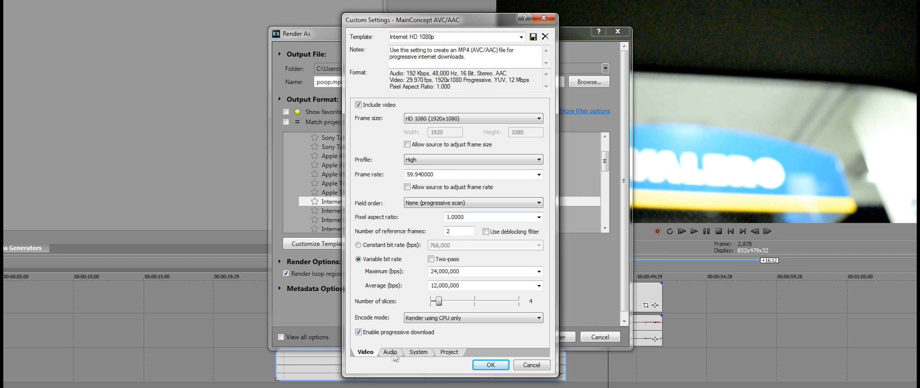
# Step: Review the template's audio bit rate options and its system format settings
pyautogui.click(391, 354)
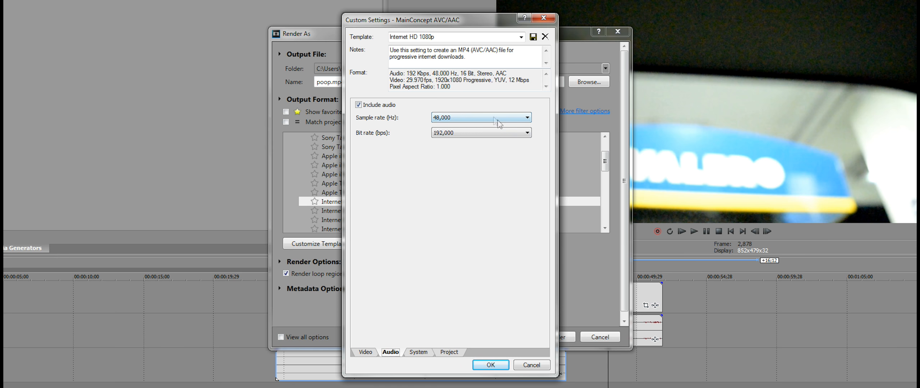
pyautogui.click(456, 134)
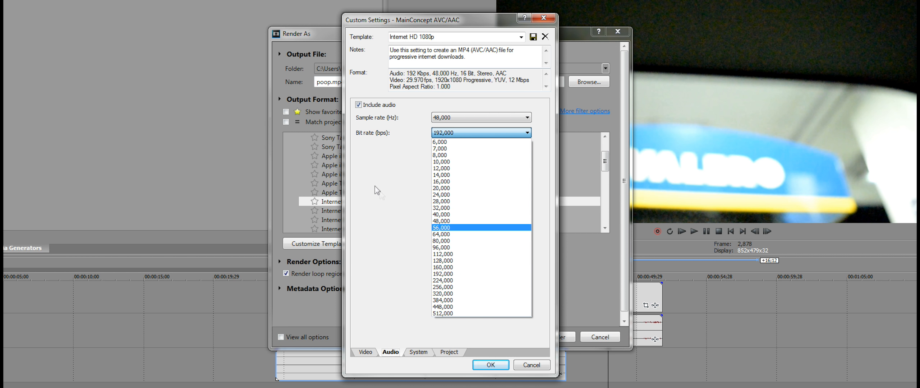
pyautogui.click(378, 182)
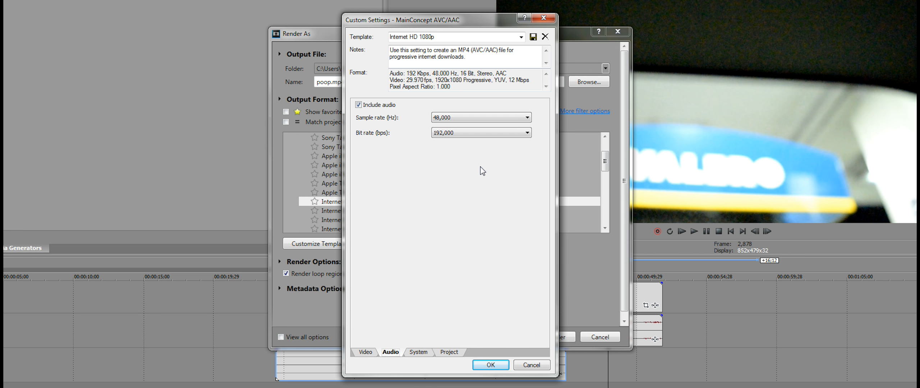
pyautogui.click(418, 354)
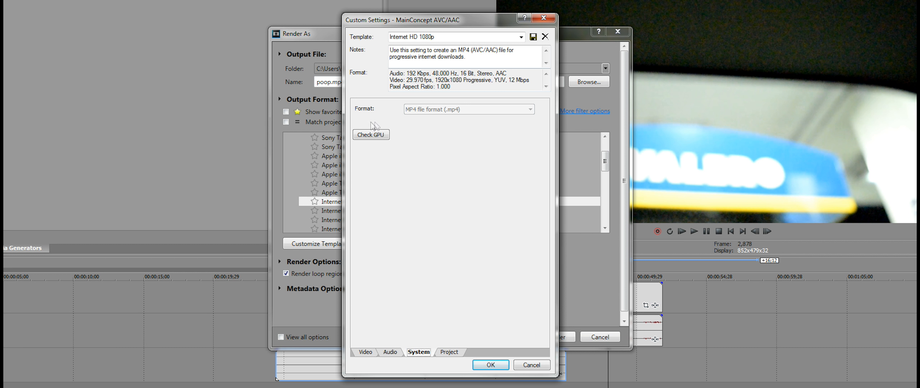
# Step: Set the template's video rendering quality to Best in its project settings and accept the custom settings
pyautogui.click(449, 353)
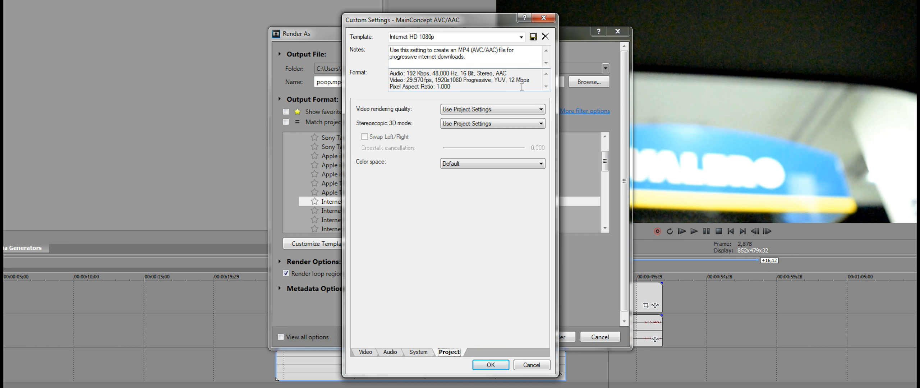
pyautogui.click(524, 112)
pyautogui.click(474, 147)
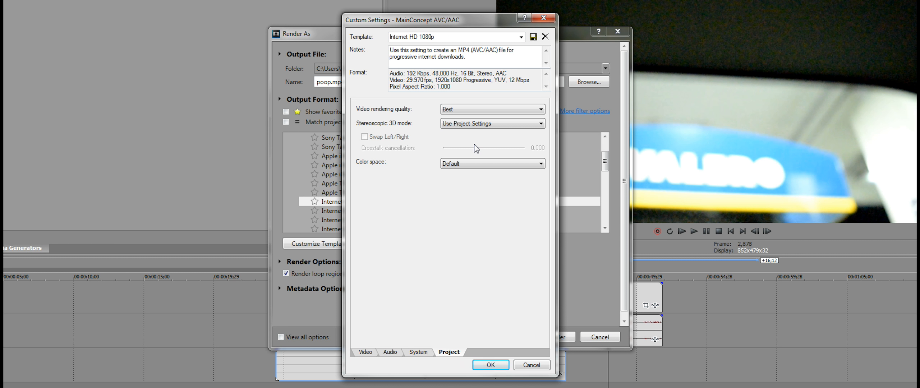
pyautogui.click(508, 366)
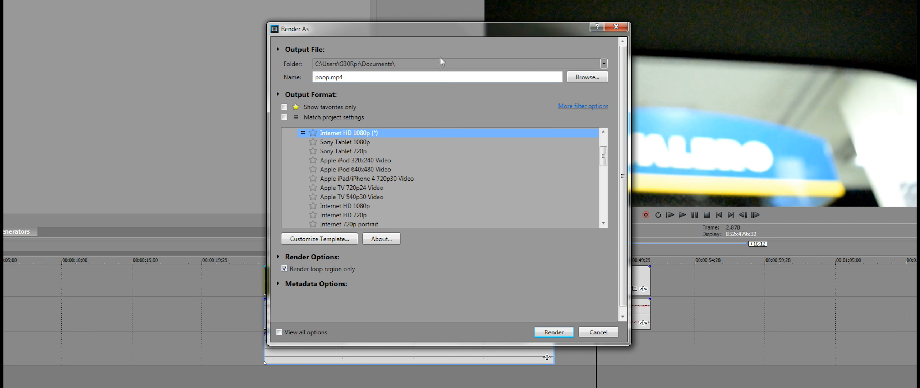
# Step: Leave the render settings without rendering and mark a loop region spanning all the clips on the timeline
pyautogui.moveTo(456, 35); pyautogui.dragTo(302, 52)
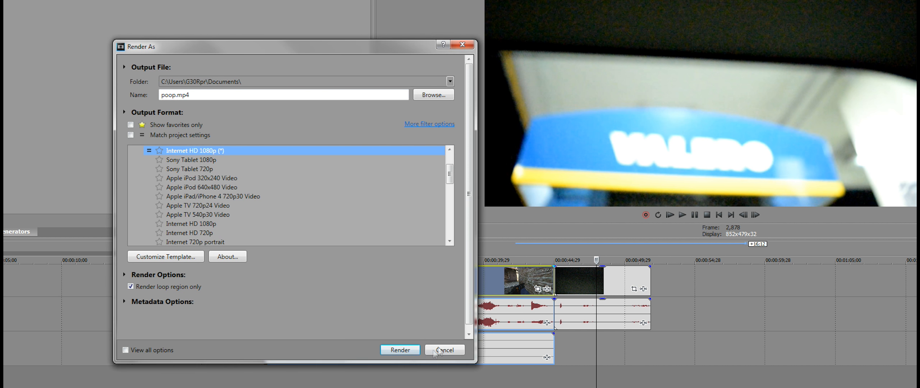
pyautogui.click(441, 350)
pyautogui.moveTo(559, 253); pyautogui.dragTo(615, 254)
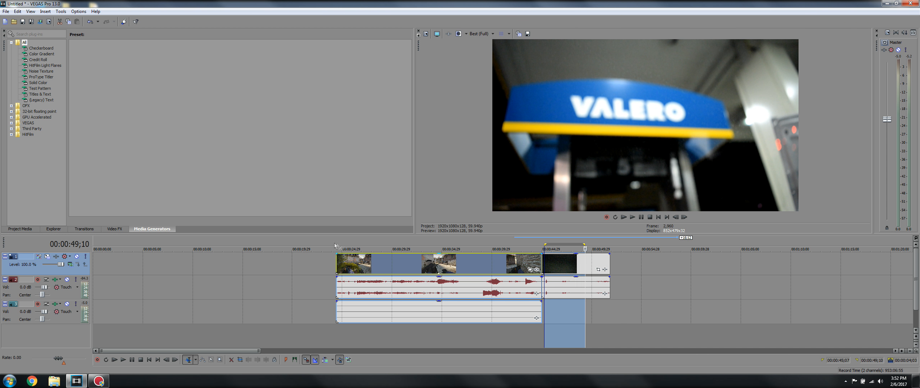
pyautogui.moveTo(336, 243); pyautogui.dragTo(617, 245)
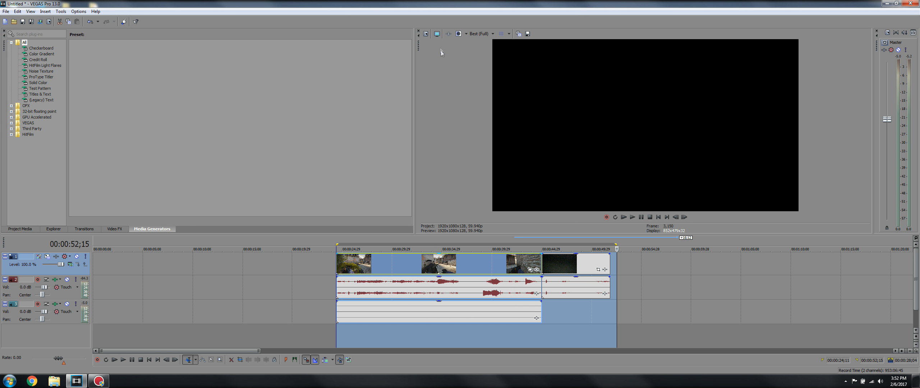
# Step: Set the project frame rate to 29.970 (NTSC) in the project properties and apply it
pyautogui.click(425, 34)
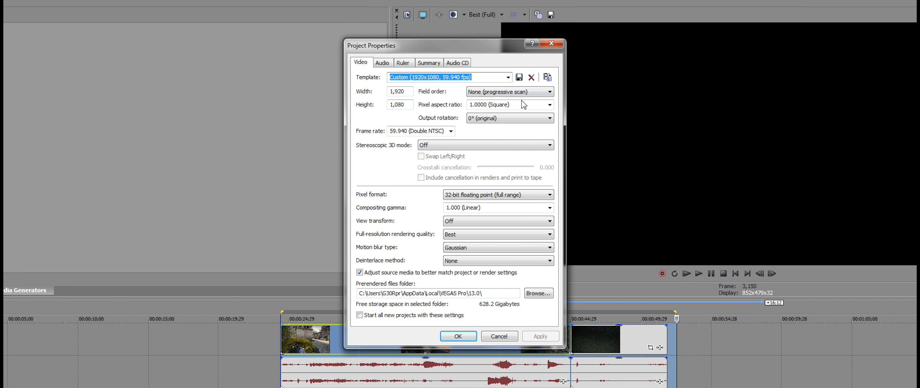
pyautogui.click(451, 131)
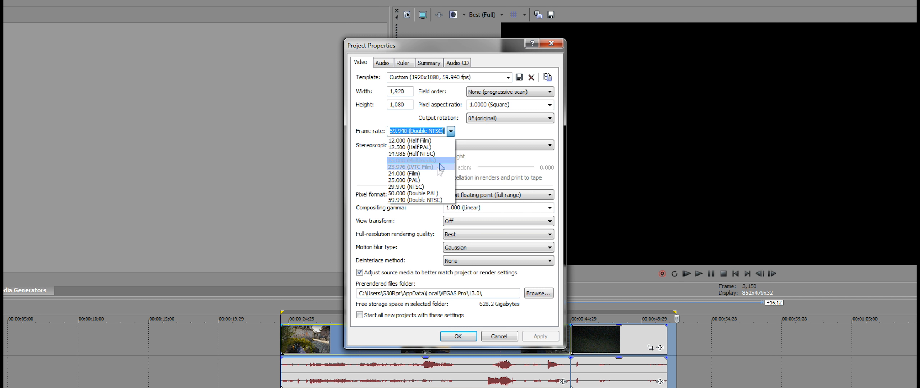
pyautogui.click(431, 186)
pyautogui.click(535, 336)
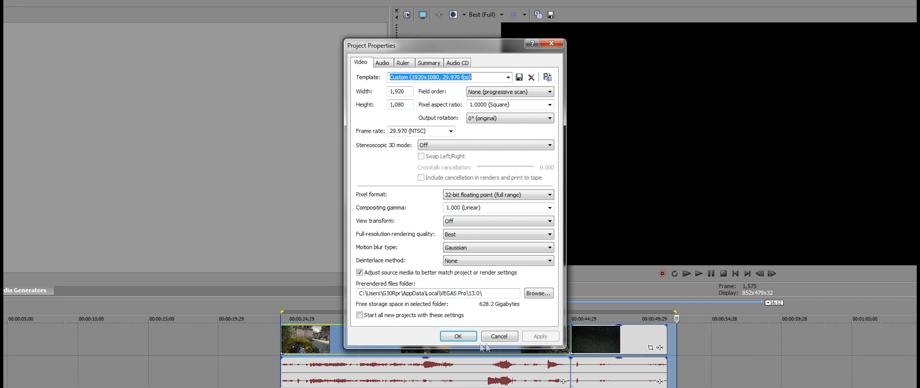
# Step: Accept the project properties and open the MainConcept Internet HD 1080p render template for customizing
pyautogui.click(458, 336)
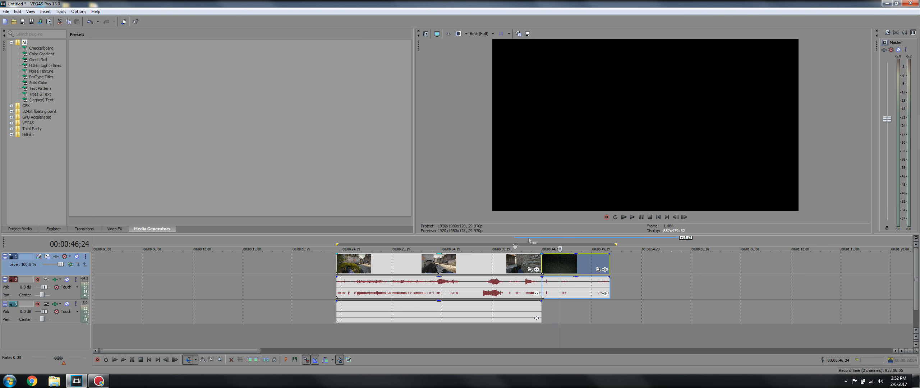
pyautogui.click(40, 21)
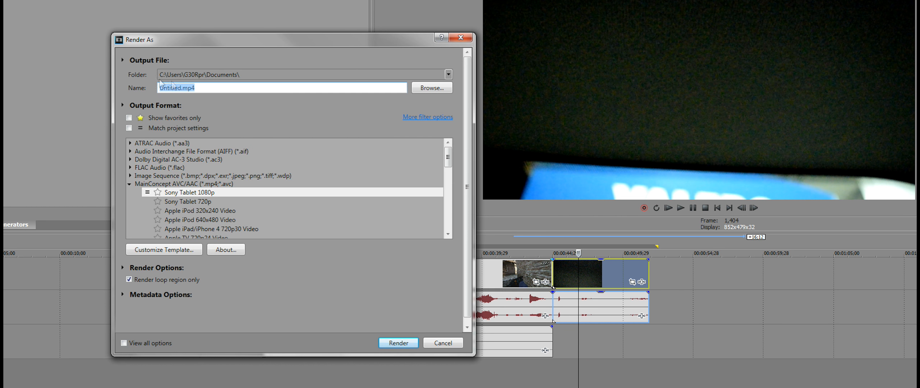
pyautogui.moveTo(343, 36); pyautogui.dragTo(515, 0)
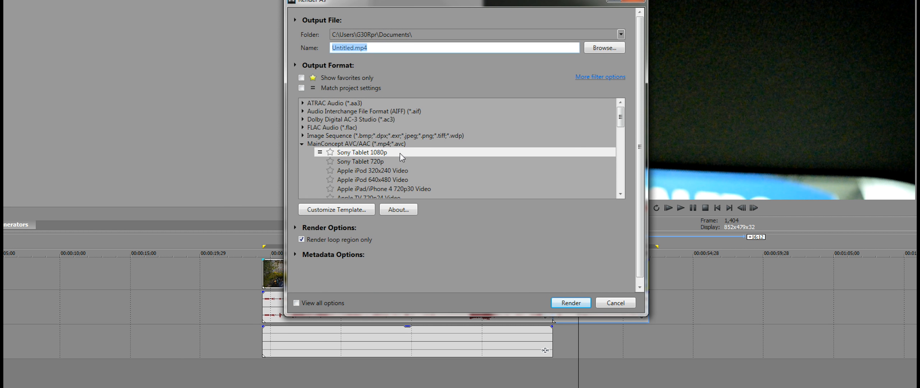
pyautogui.scroll(-3, 619, 124)
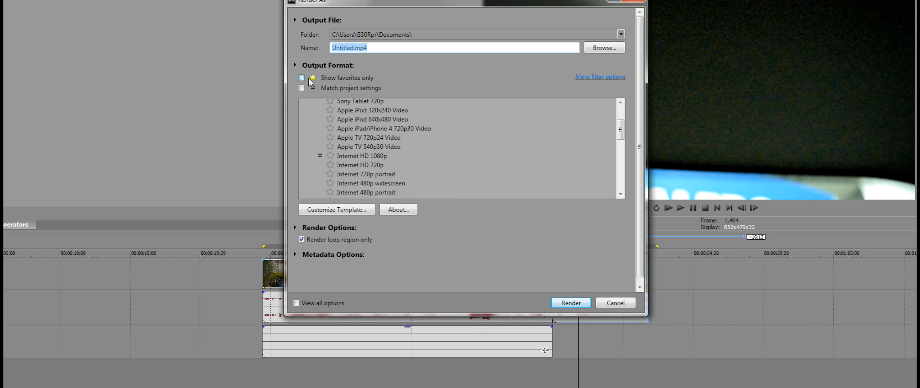
pyautogui.click(360, 156)
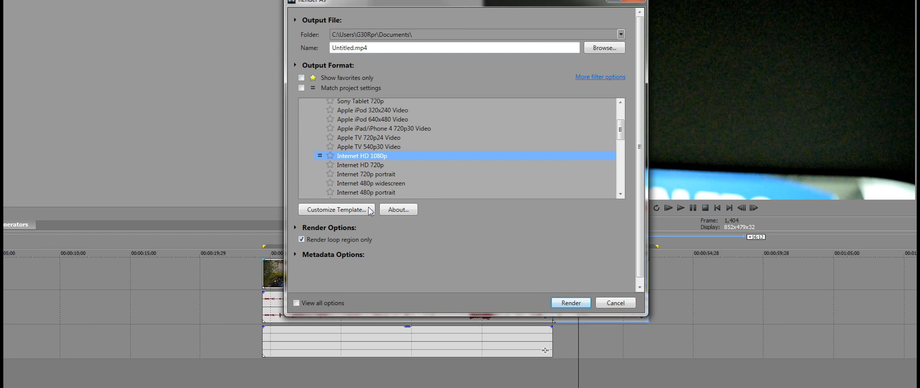
pyautogui.click(350, 211)
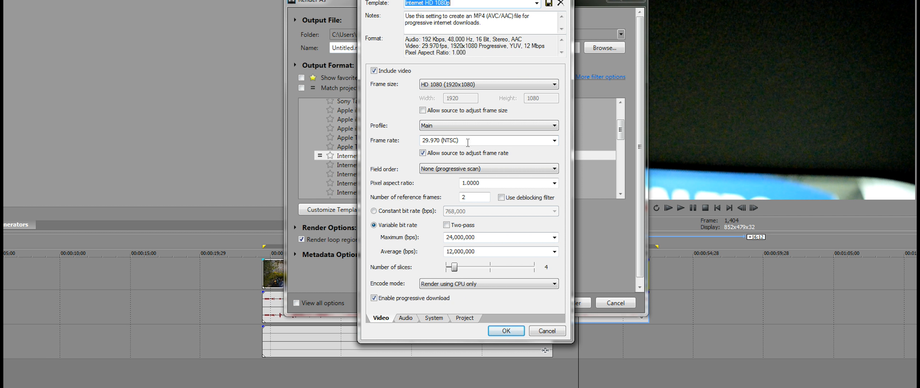
# Step: Set the Internet HD 1080p template's profile to High and enable two-pass variable bit rate encoding
pyautogui.click(458, 127)
pyautogui.click(459, 148)
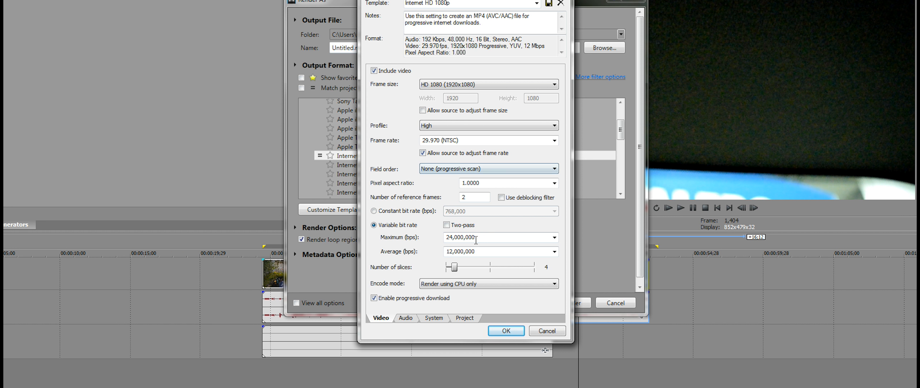
pyautogui.click(464, 227)
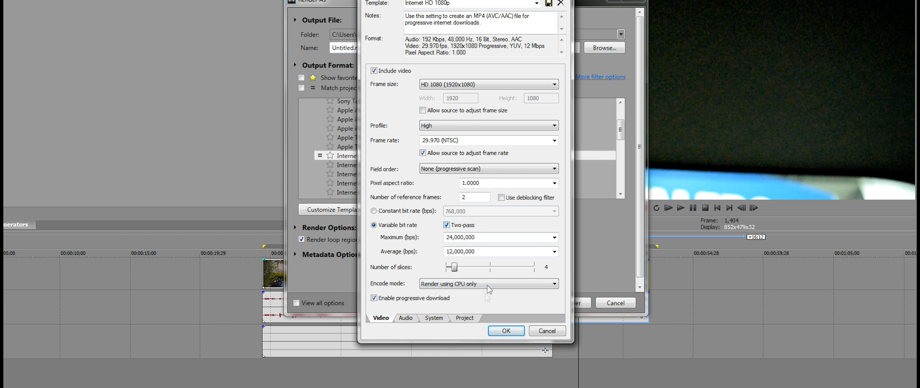
# Step: Set the 1080p template's video rendering quality to Best, accept the custom settings and leave the render settings without rendering
pyautogui.click(466, 318)
pyautogui.click(533, 76)
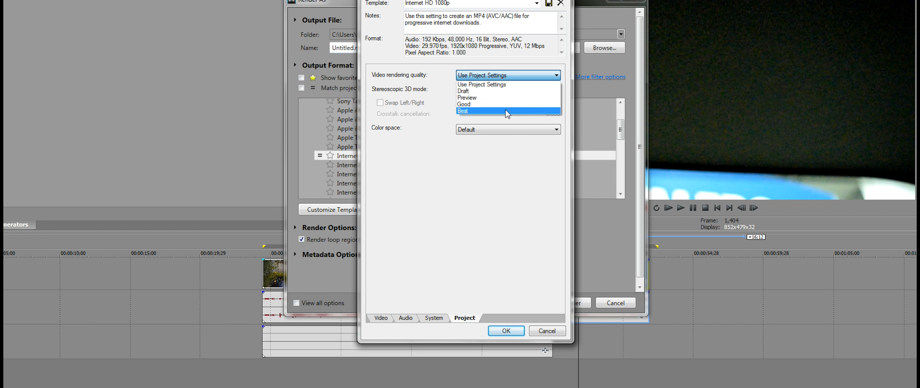
pyautogui.click(506, 110)
pyautogui.click(507, 331)
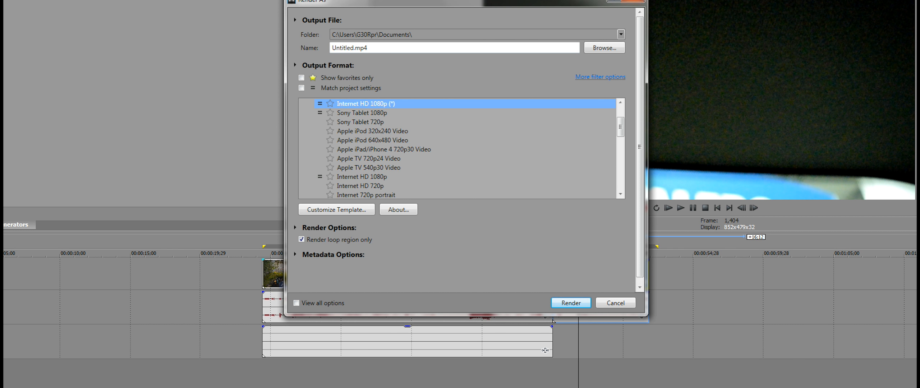
pyautogui.click(634, 1)
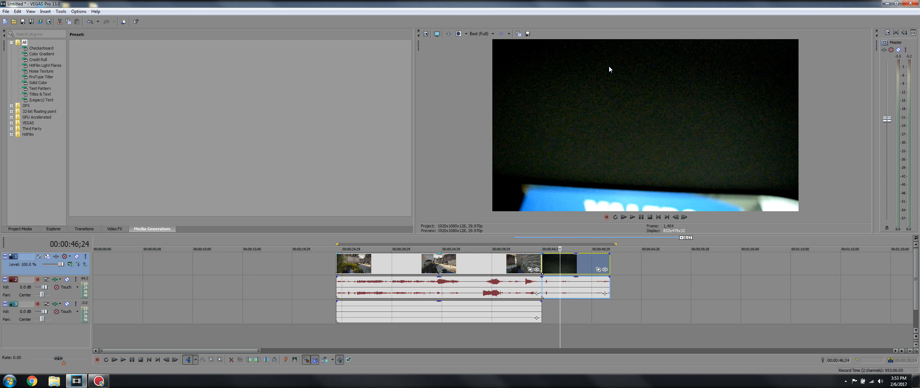
# Step: Delete the last clip from the timeline and select all the remaining clips
pyautogui.click(584, 266)
pyautogui.press('Delete')
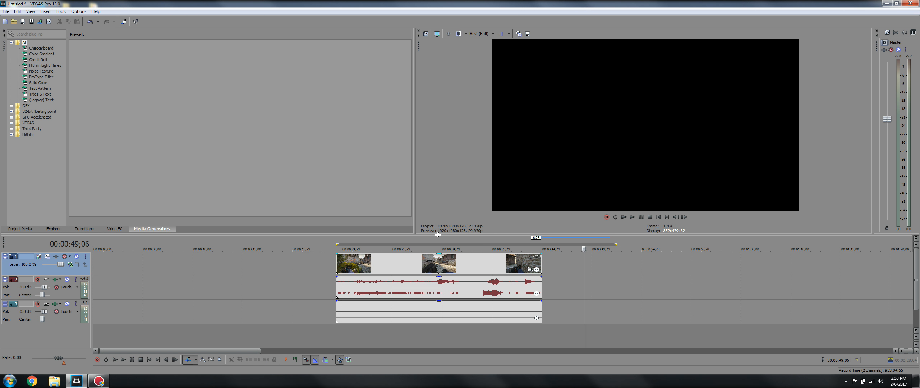
pyautogui.click(446, 244)
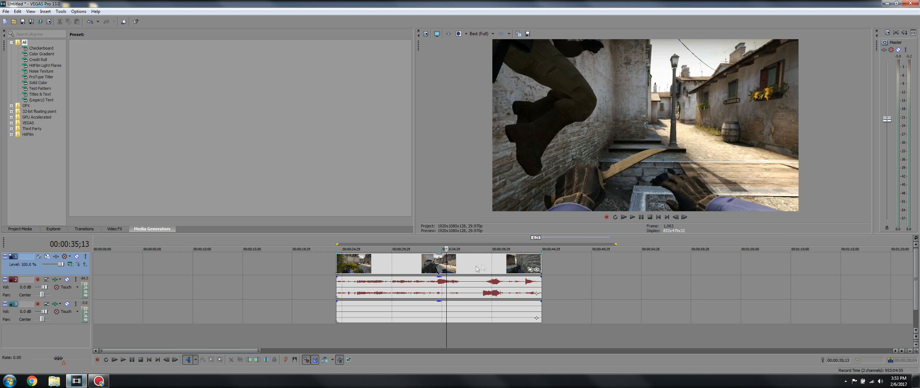
pyautogui.hotkey('ctrl', 'a')
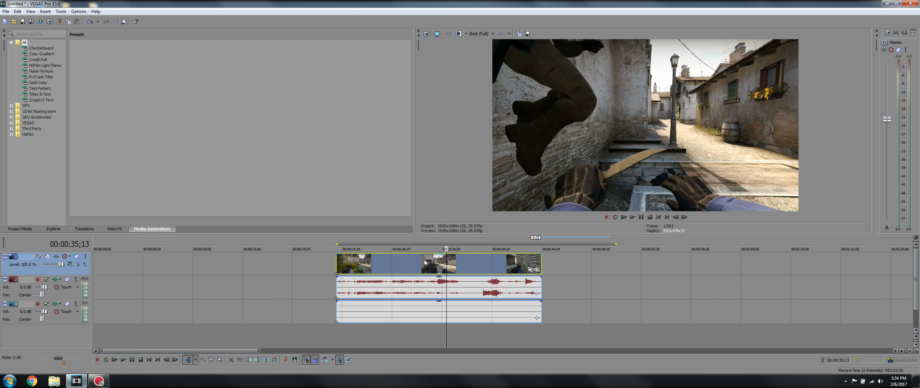
# Step: Choose the HDV 720-30p (1280x720, 29.970 fps) template in the project properties and enter a width of 1280
pyautogui.click(482, 33)
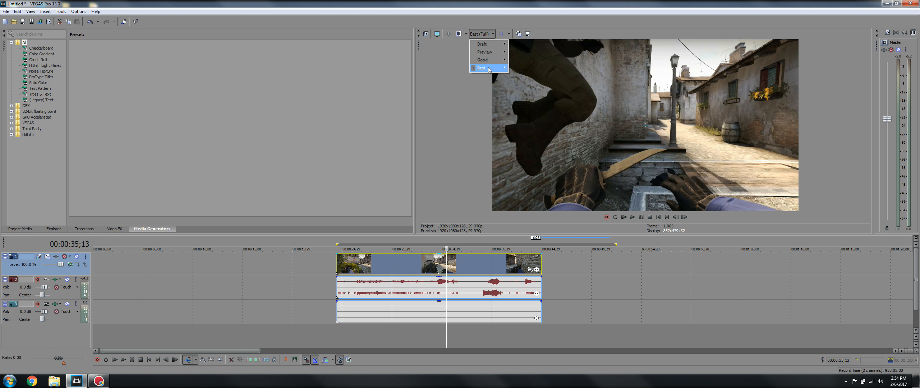
pyautogui.click(425, 34)
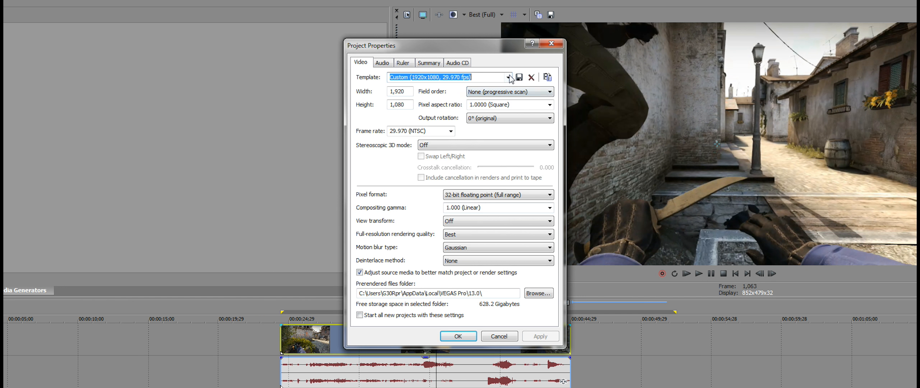
pyautogui.click(512, 77)
pyautogui.scroll(1, 426, 207)
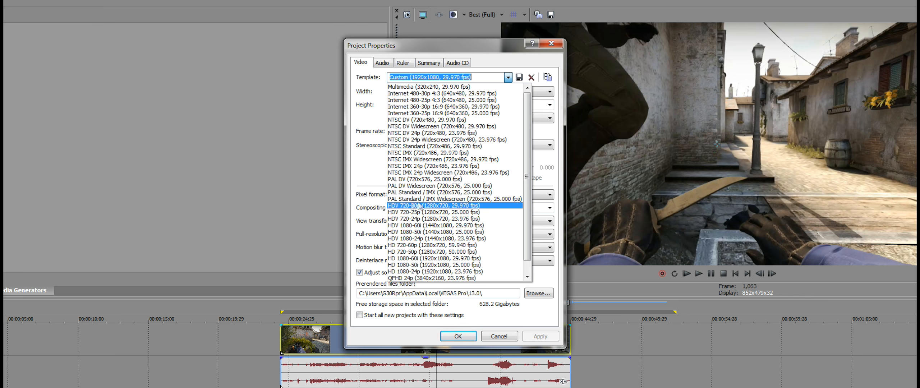
pyautogui.click(432, 208)
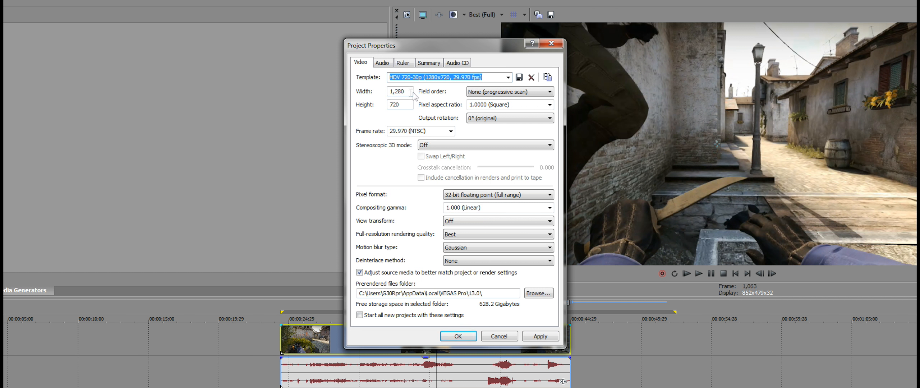
pyautogui.moveTo(412, 92); pyautogui.dragTo(387, 93)
pyautogui.press('BackSpace')
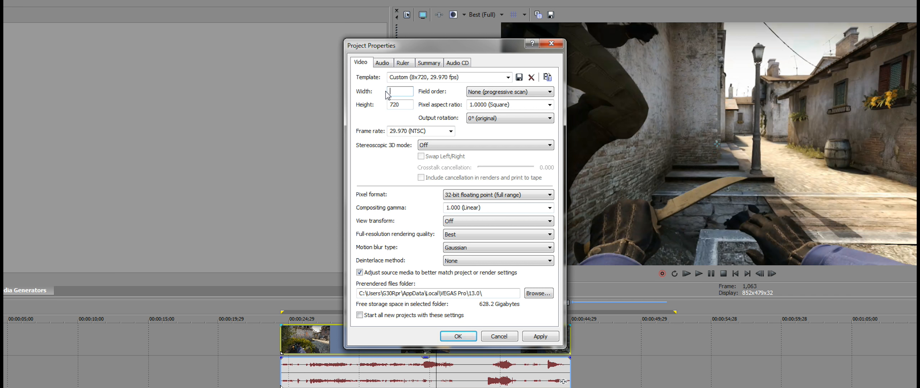
pyautogui.write('1280')
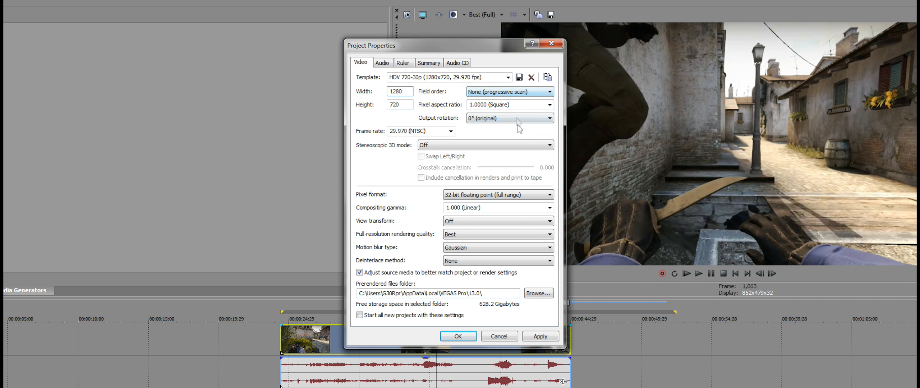
# Step: Choose 29.970 (NTSC) as the project frame rate, then apply and accept the project properties
pyautogui.click(450, 132)
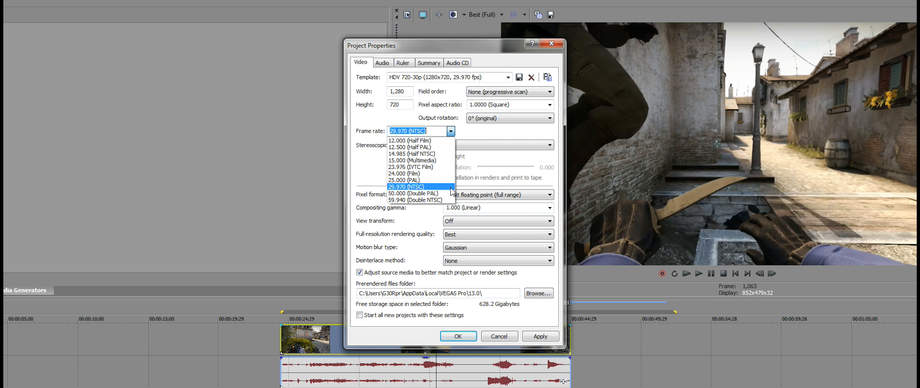
pyautogui.click(451, 188)
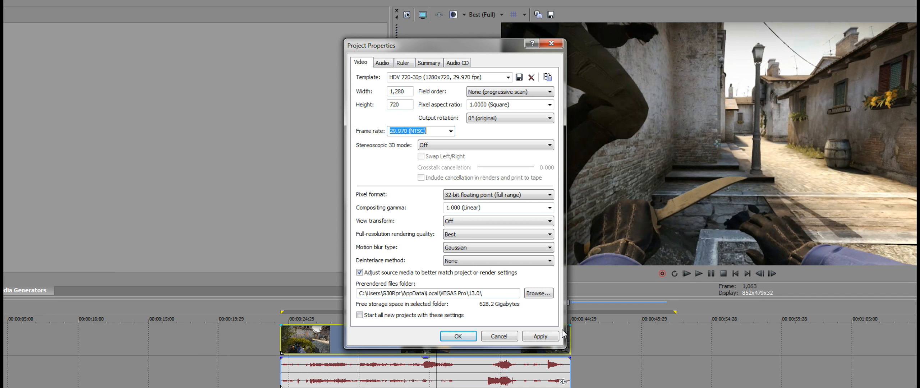
pyautogui.click(536, 336)
pyautogui.click(459, 338)
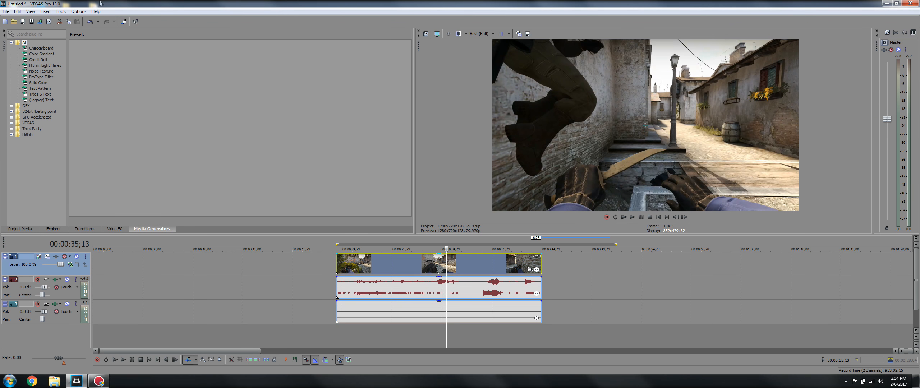
# Step: Open the render settings and bring up the MainConcept Internet HD 720p template for customizing
pyautogui.click(22, 21)
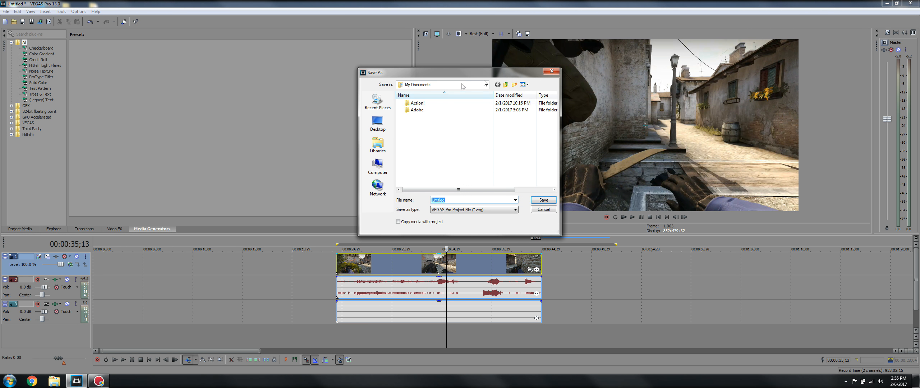
pyautogui.press('Escape')
pyautogui.click(40, 21)
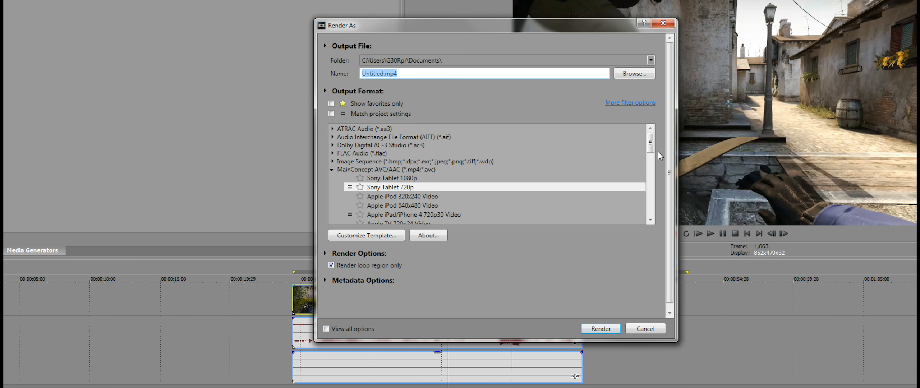
pyautogui.moveTo(651, 149); pyautogui.dragTo(652, 173)
pyautogui.click(392, 137)
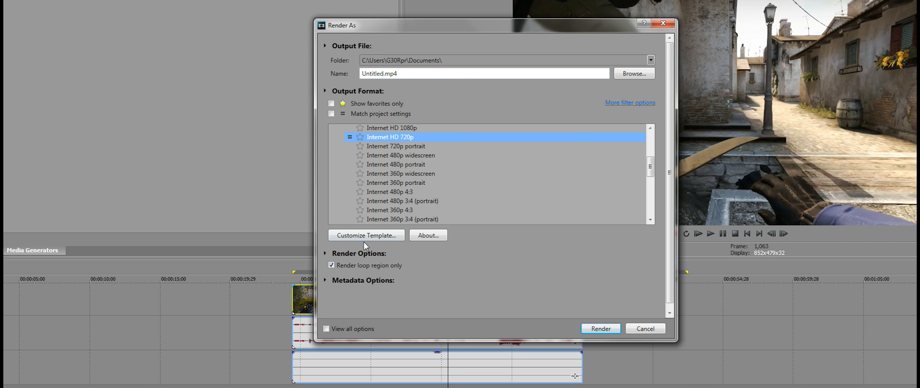
pyautogui.click(374, 235)
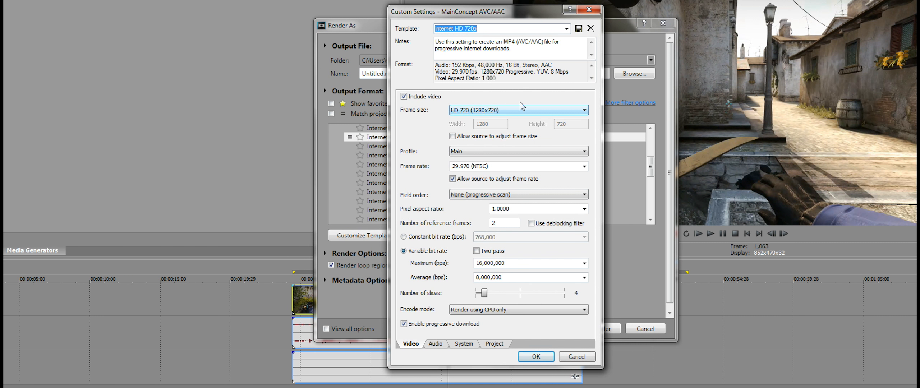
# Step: Set the 720p template's profile to High and stop the source from adjusting the frame rate
pyautogui.click(479, 153)
pyautogui.click(482, 174)
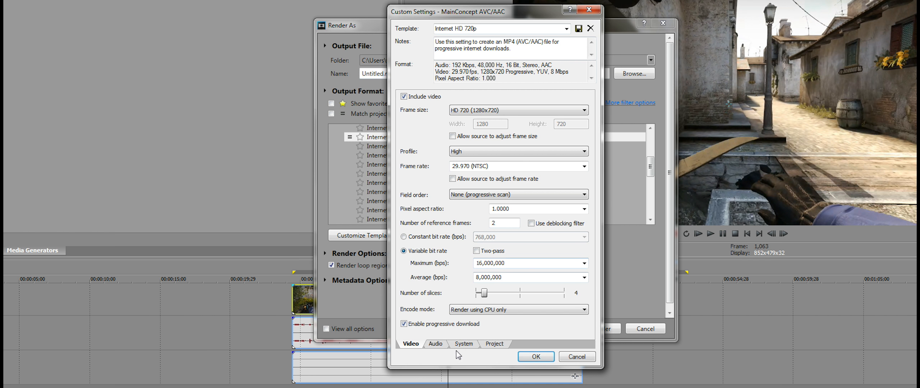
# Step: Set the 720p template's audio bit rate to 320,000 bps
pyautogui.click(464, 344)
pyautogui.click(437, 344)
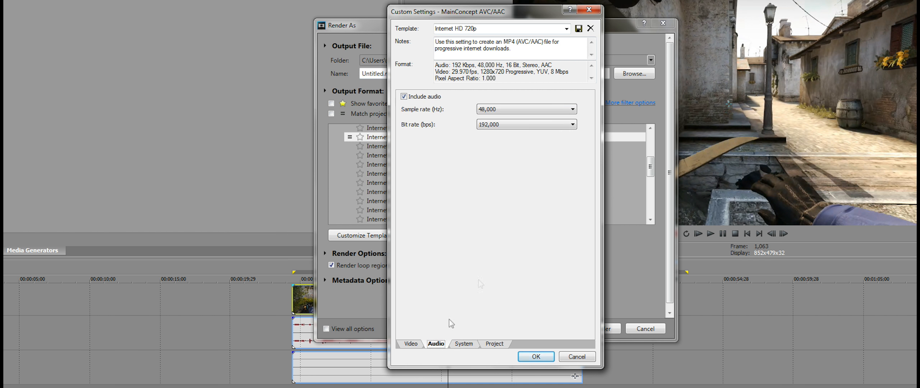
pyautogui.click(527, 125)
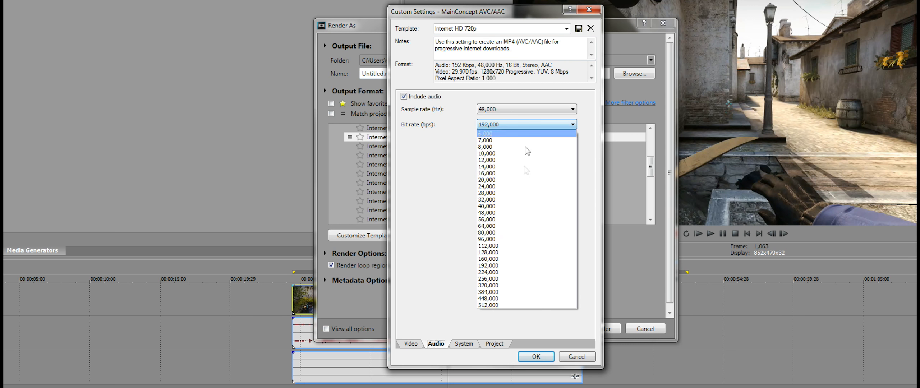
pyautogui.click(537, 286)
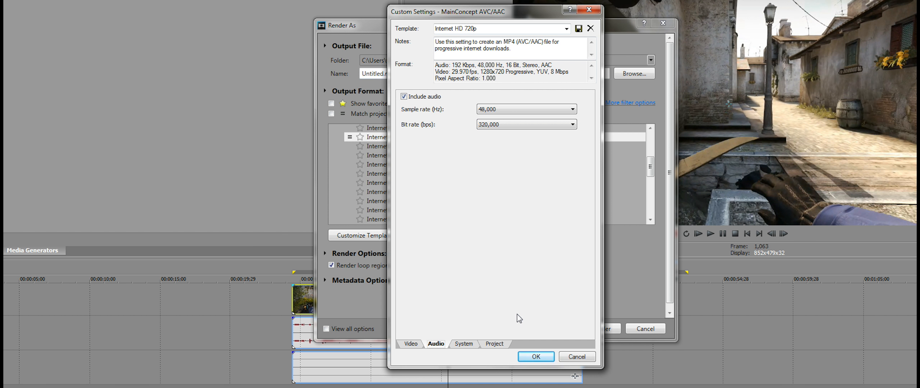
# Step: Set the 720p template's video rendering quality to Best and accept the custom settings
pyautogui.click(495, 344)
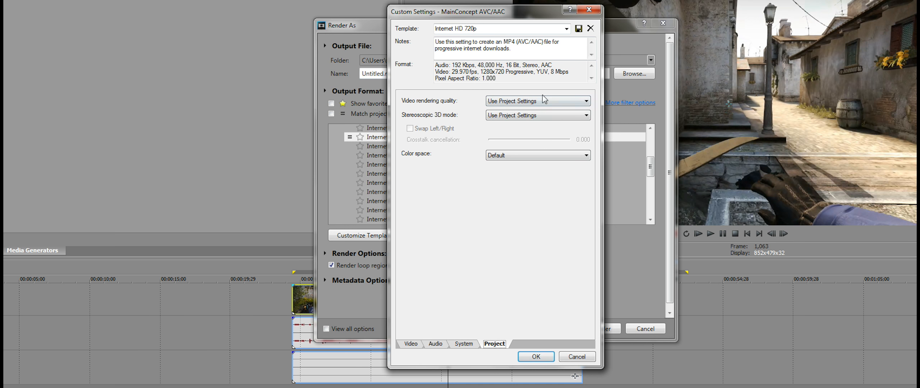
pyautogui.click(544, 101)
pyautogui.click(541, 139)
pyautogui.click(543, 355)
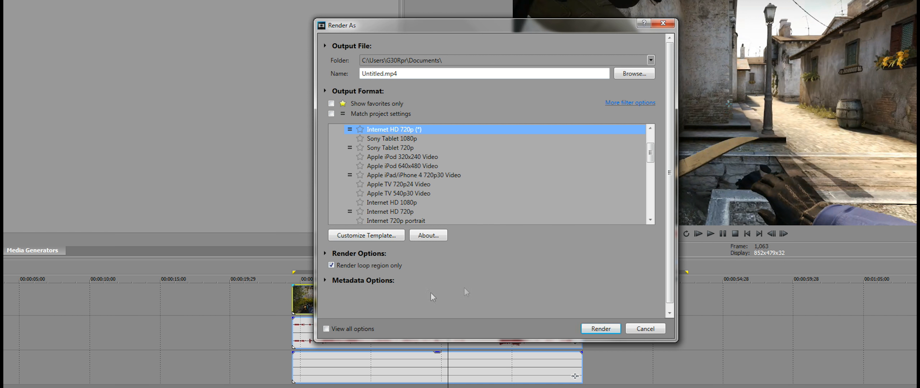
# Step: Switch rendering of the loop region only off and on again, and leave the render settings without rendering
pyautogui.click(331, 265)
pyautogui.click(331, 265)
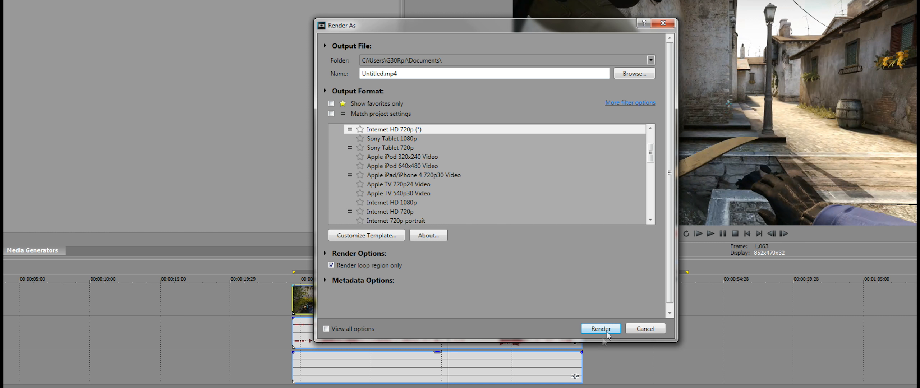
pyautogui.click(663, 23)
# Step: Set the project's frame rate to 59.94 fps in the project properties and accept the change
pyautogui.hotkey('alt', 'Return')
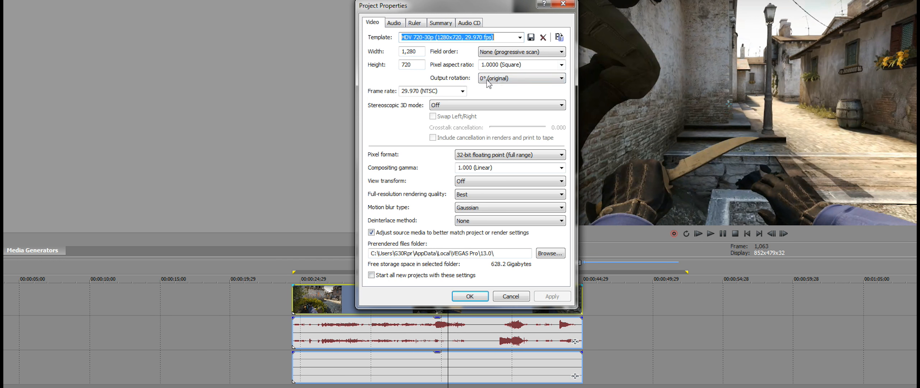
pyautogui.tripleClick(446, 93)
pyautogui.press('BackSpace')
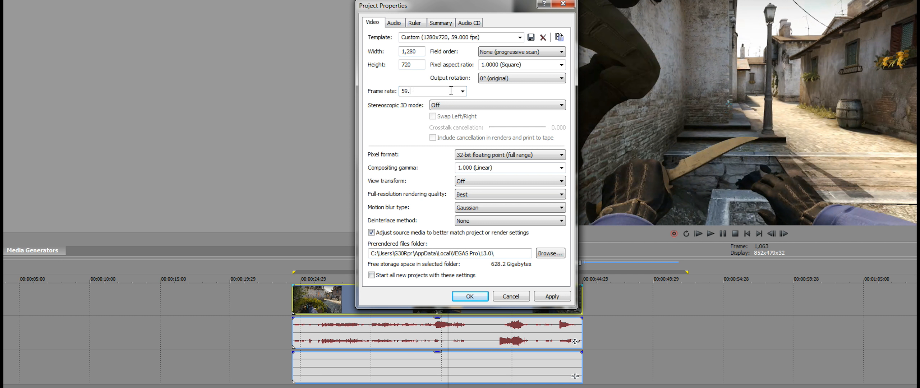
pyautogui.write('94')
pyautogui.press('Return')
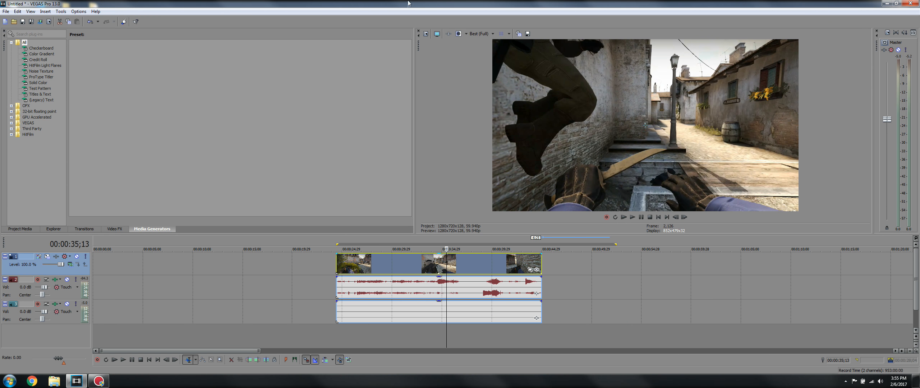
# Step: Reopen the project properties, review the available frame rates, and close them keeping the current choice
pyautogui.click(426, 34)
pyautogui.click(457, 116)
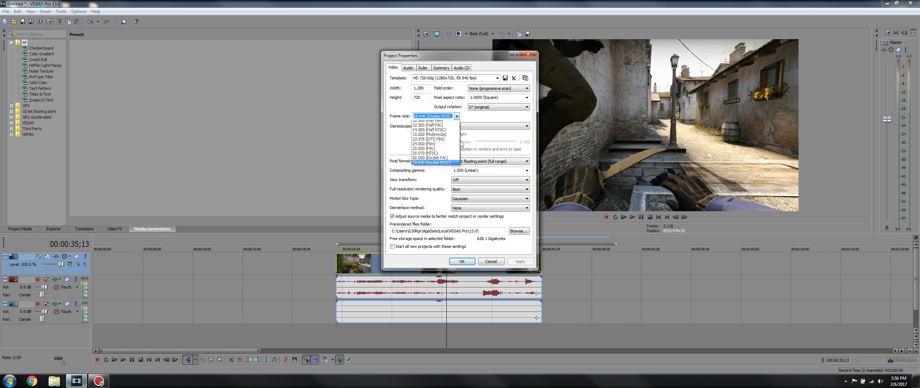
pyautogui.click(471, 122)
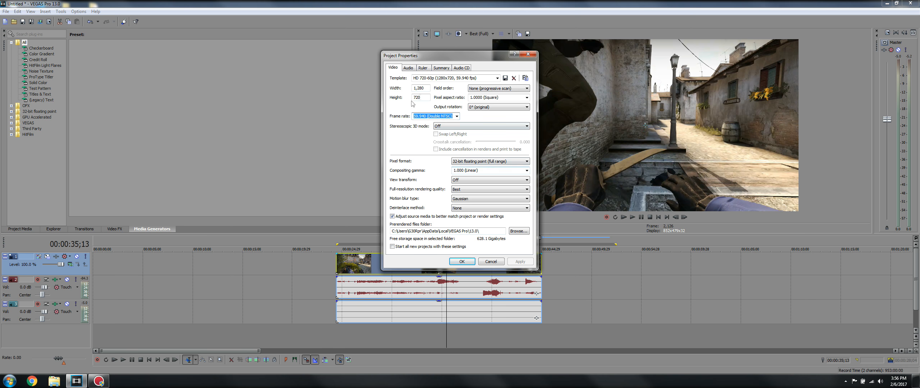
pyautogui.click(462, 261)
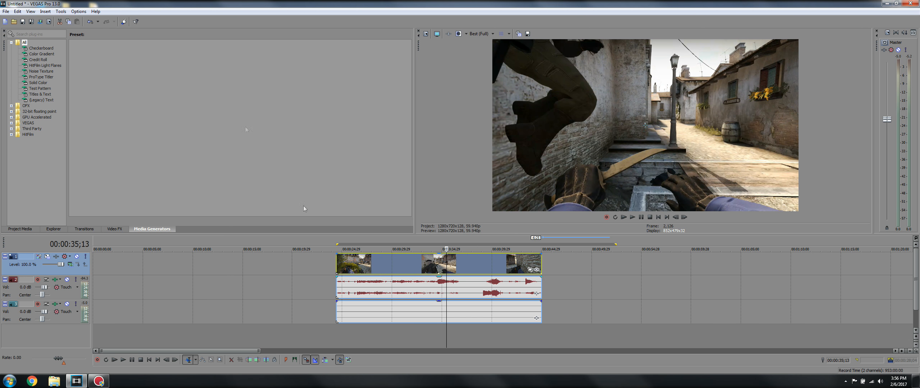
# Step: Customize the MainConcept AVC/AAC Internet HD 720p render template with a frame rate of 59.94
pyautogui.click(40, 22)
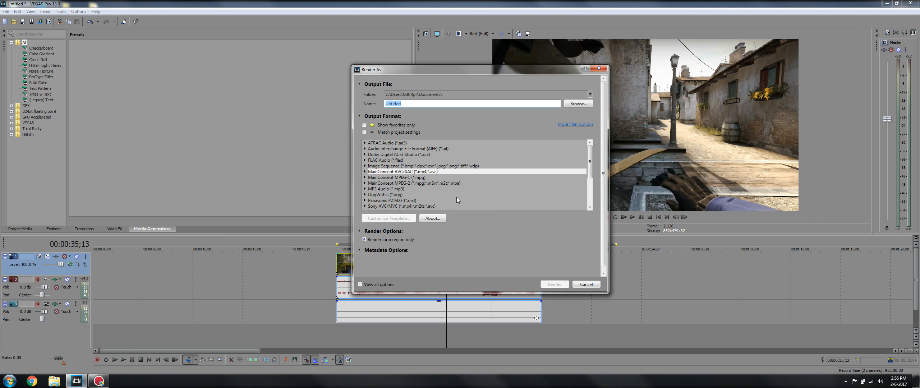
pyautogui.click(365, 171)
pyautogui.scroll(-3, 468, 180)
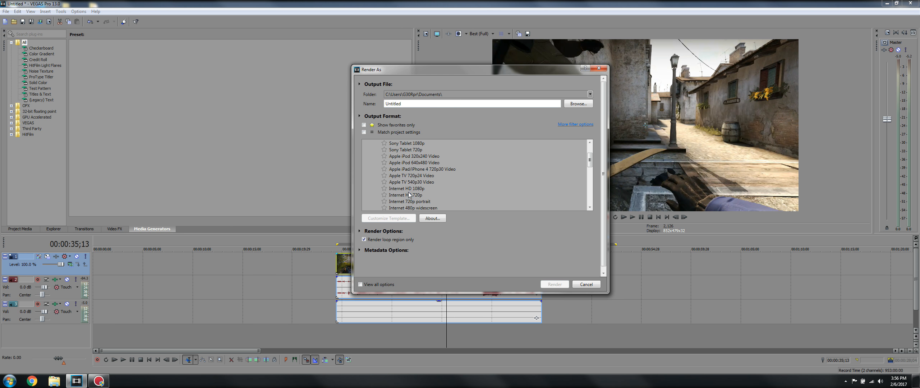
pyautogui.click(408, 195)
pyautogui.click(389, 220)
pyautogui.click(479, 169)
pyautogui.press('BackSpace')
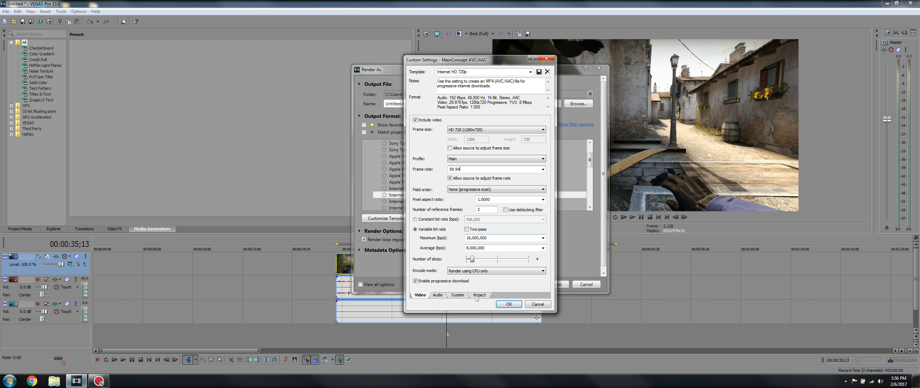
# Step: Enable two-pass encoding, stop the source from adjusting the frame rate, accept the custom settings, and leave the render settings without rendering
pyautogui.click(467, 229)
pyautogui.click(450, 178)
pyautogui.click(509, 304)
pyautogui.click(598, 68)
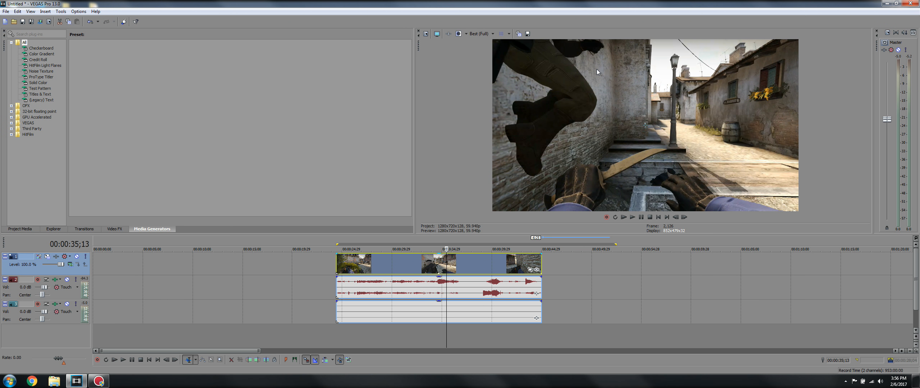